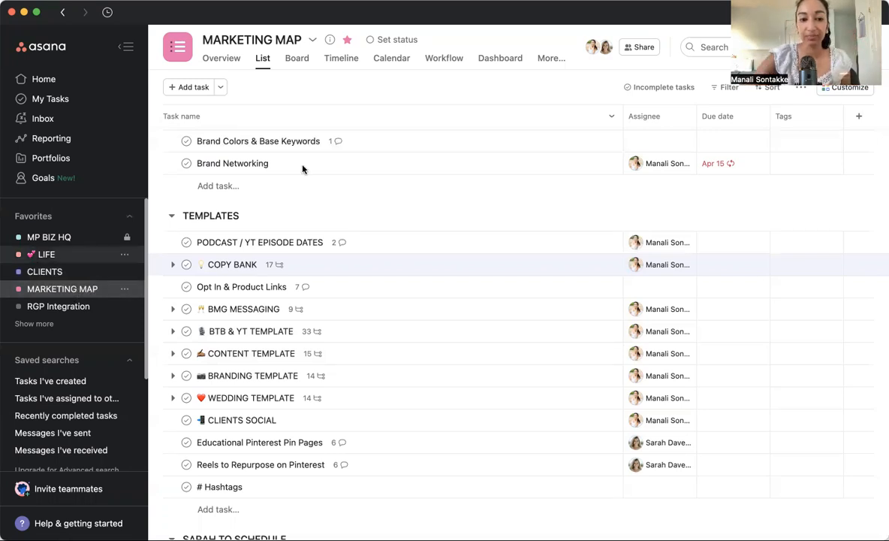
Show the MARKETING MAP project as a board and look through the INFO / TO DO and TEMPLATES columns.
scroll(359, 232, up, 5)
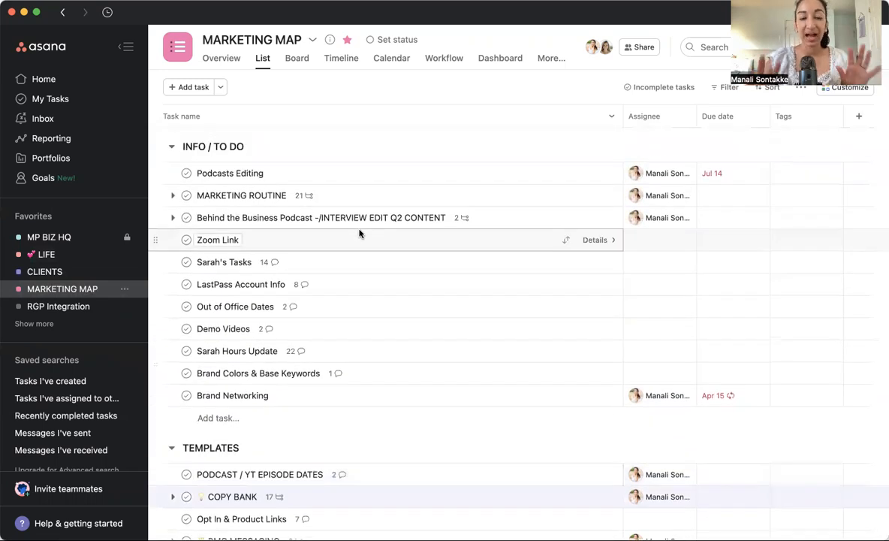
click(297, 59)
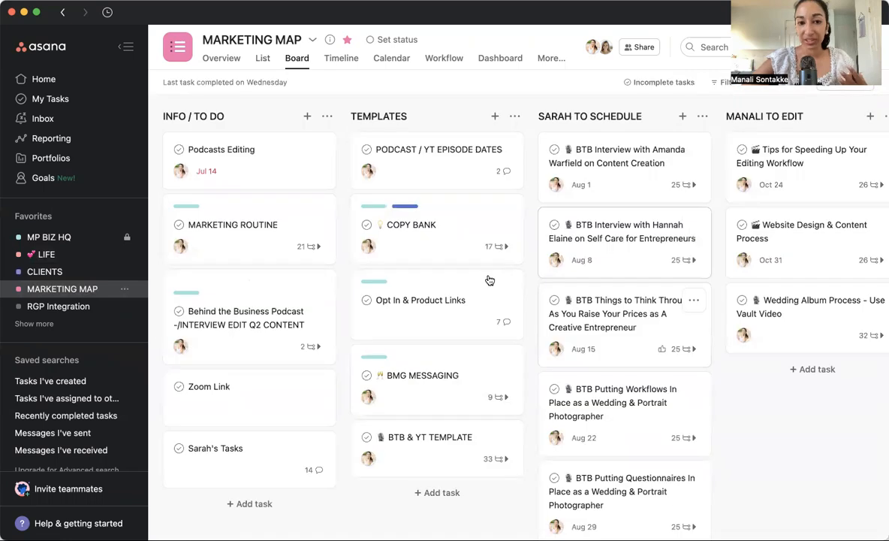
scroll(268, 255, down, 7)
scroll(268, 250, up, 7)
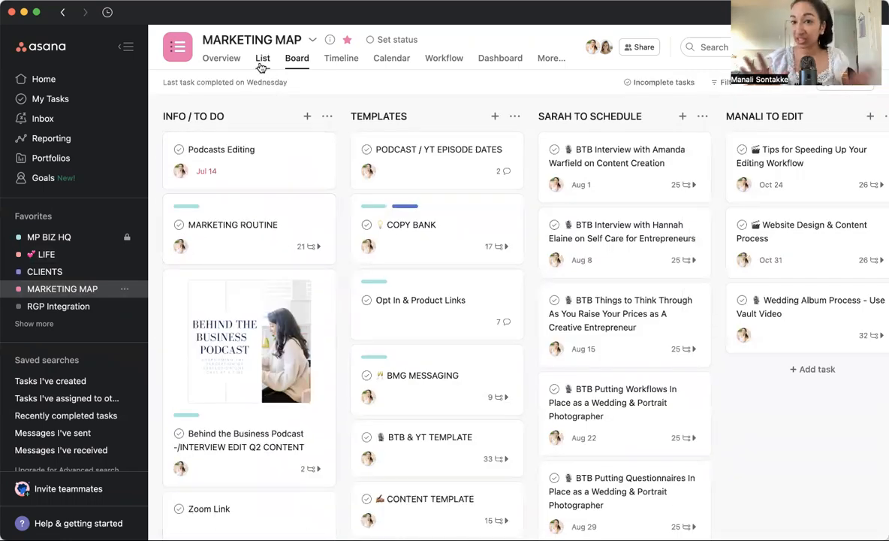
scroll(244, 315, down, 6)
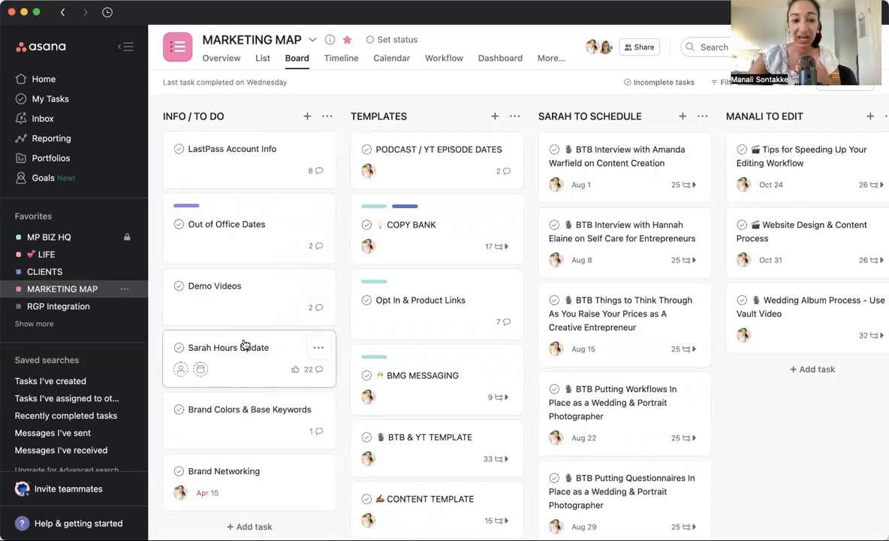
scroll(244, 343, up, 6)
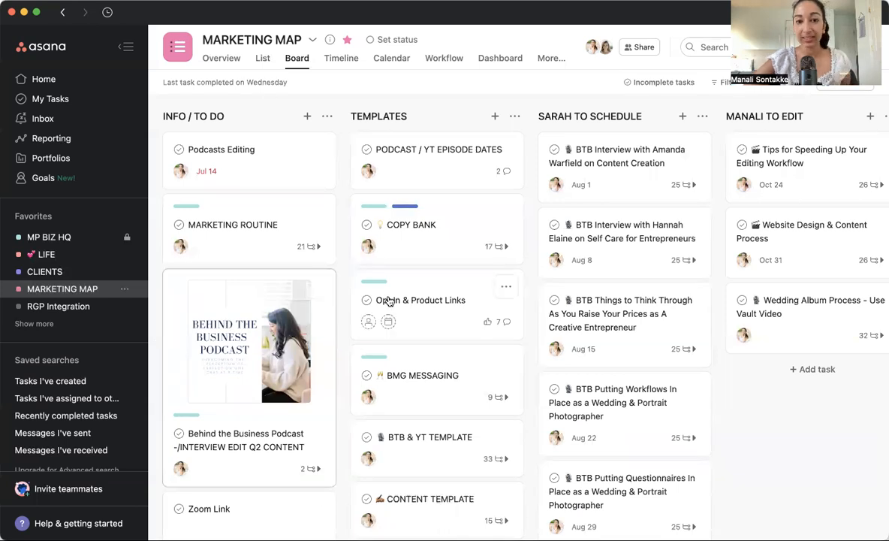
scroll(446, 284, down, 5)
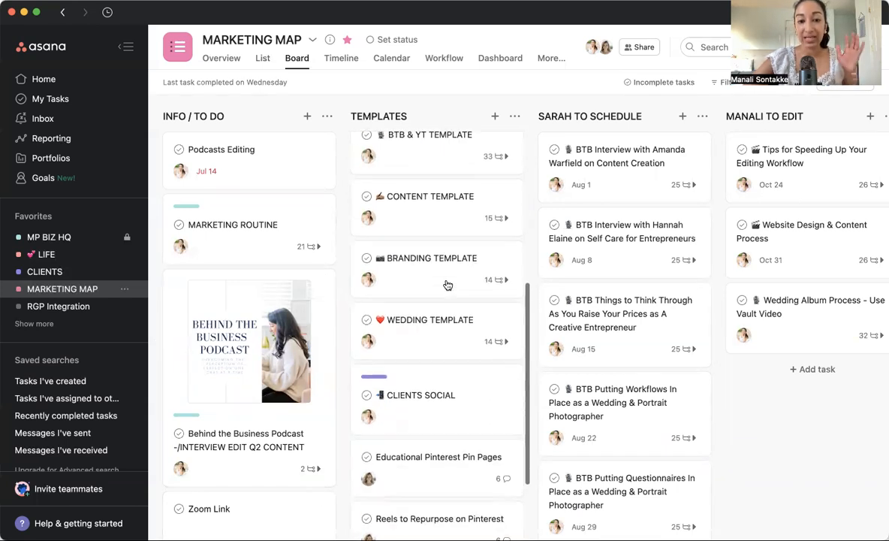
scroll(447, 285, up, 2)
scroll(447, 284, up, 3)
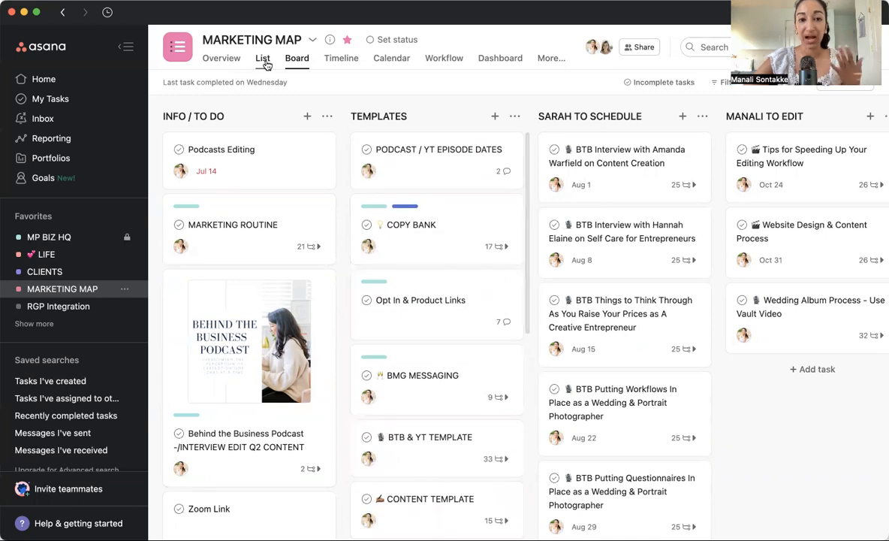
Return the project to the list layout and bring up the TEMPLATES section.
click(262, 58)
scroll(325, 352, down, 8)
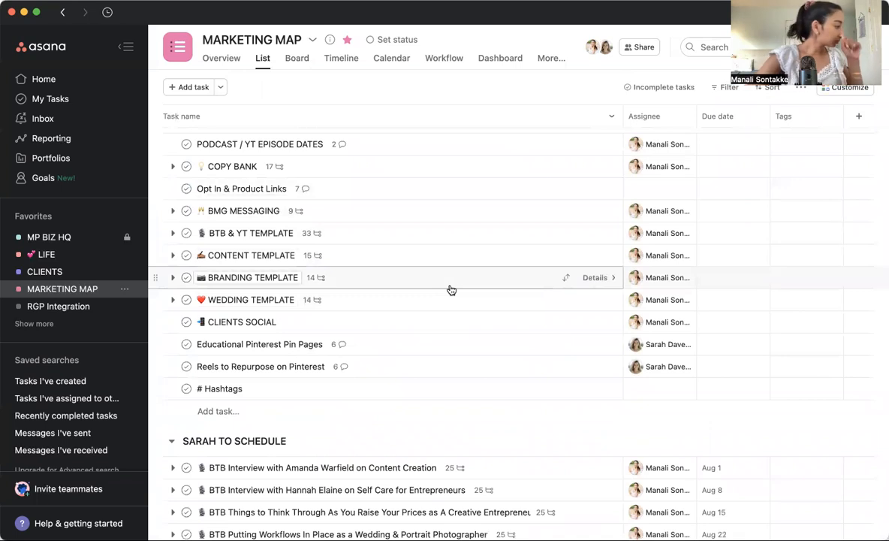
scroll(450, 290, up, 2)
scroll(451, 290, down, 1)
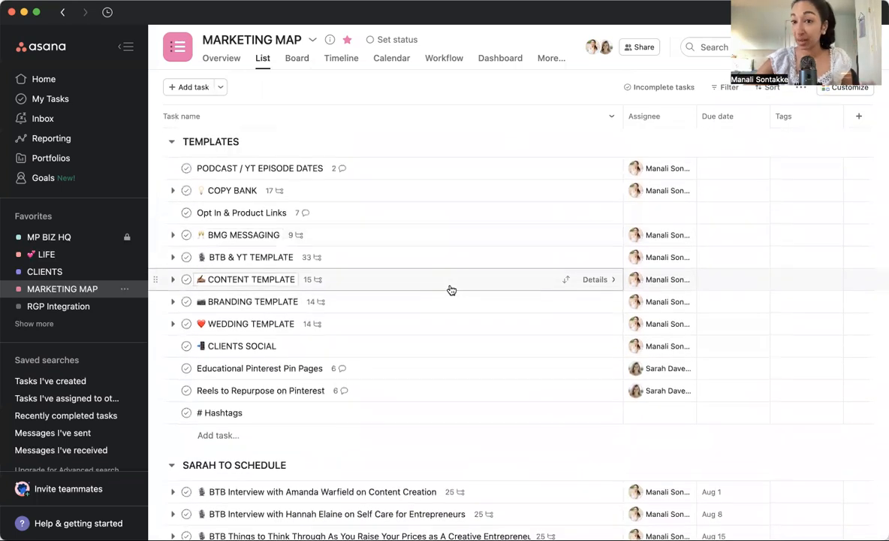
Open the COPY BANK task and review its description, links, template subtasks and content buckets.
click(432, 198)
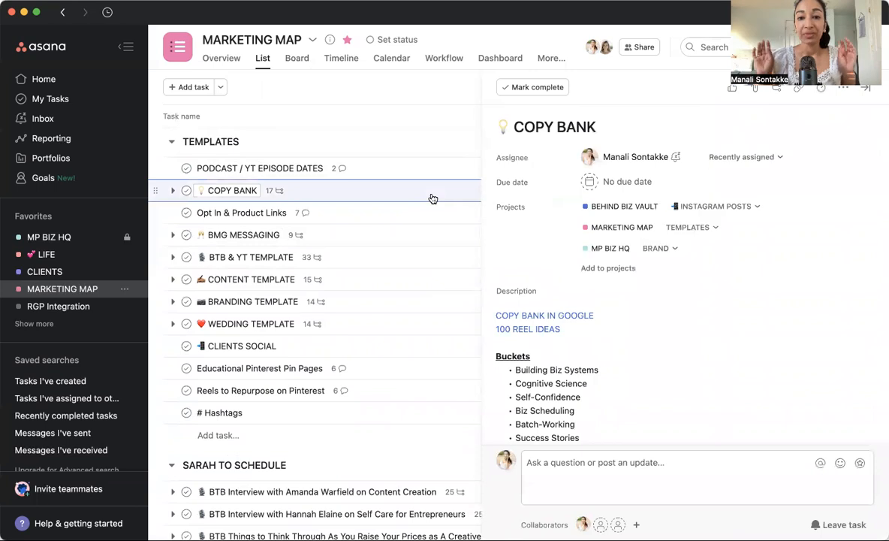
scroll(732, 341, down, 5)
scroll(732, 342, down, 2)
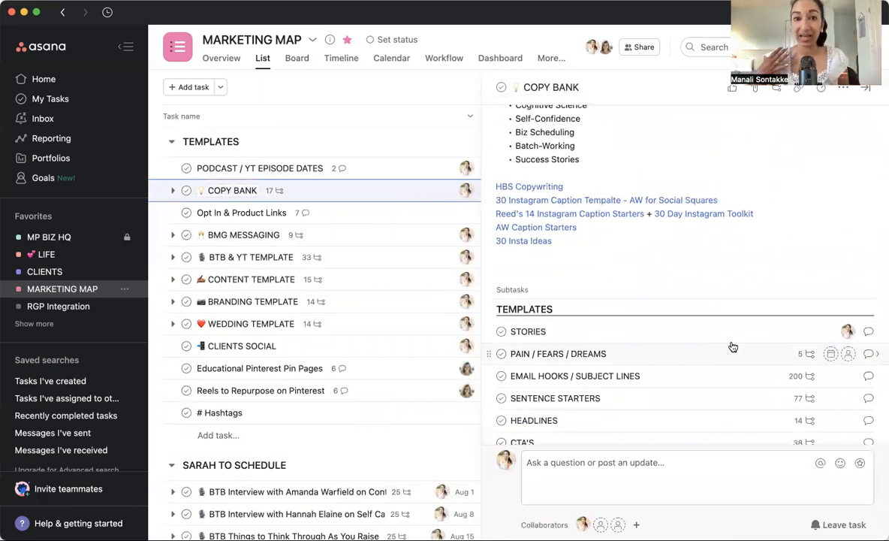
scroll(732, 346, down, 10)
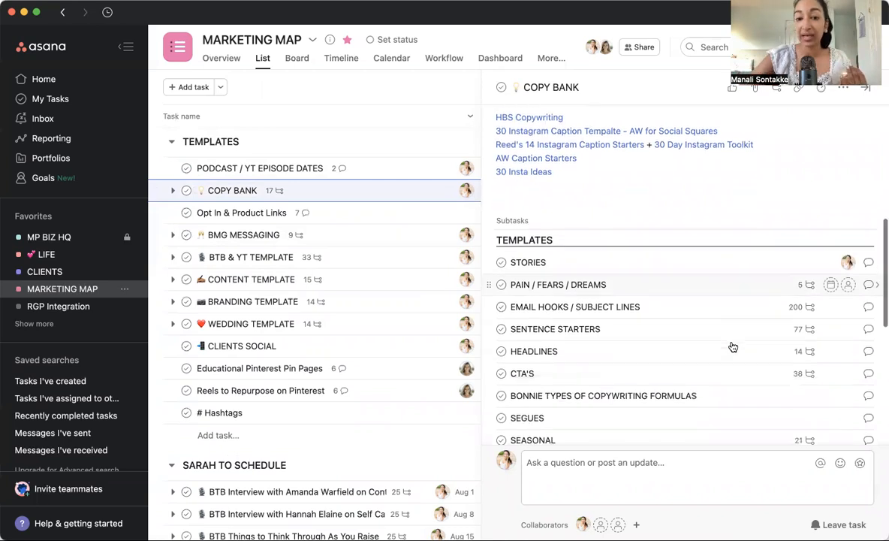
scroll(710, 279, up, 3)
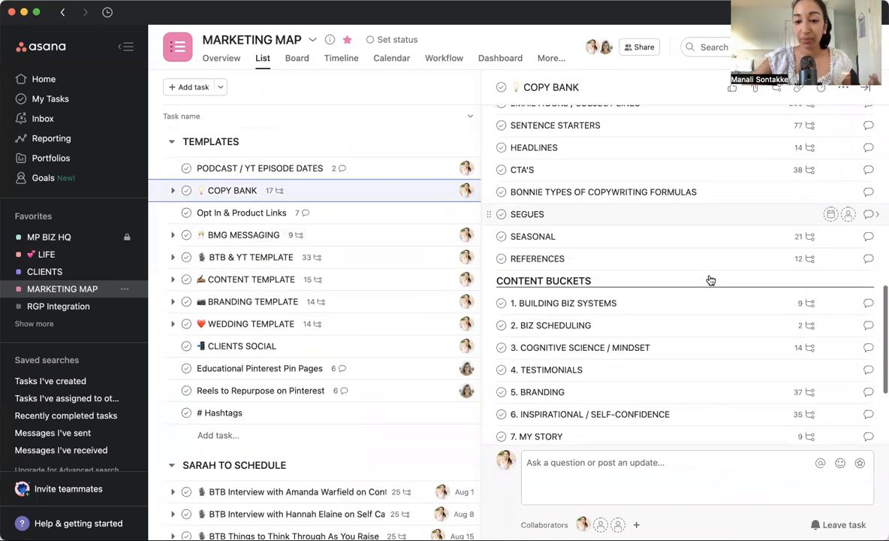
scroll(640, 284, down, 2)
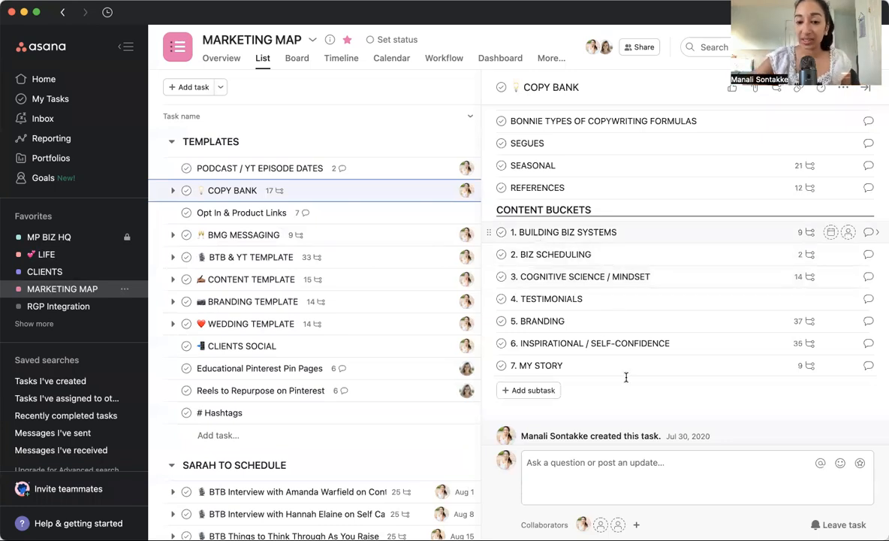
Open the COGNITIVE SCIENCE / MINDSET content bucket, review its subtasks, and return to COPY BANK.
drag(538, 232, 626, 378)
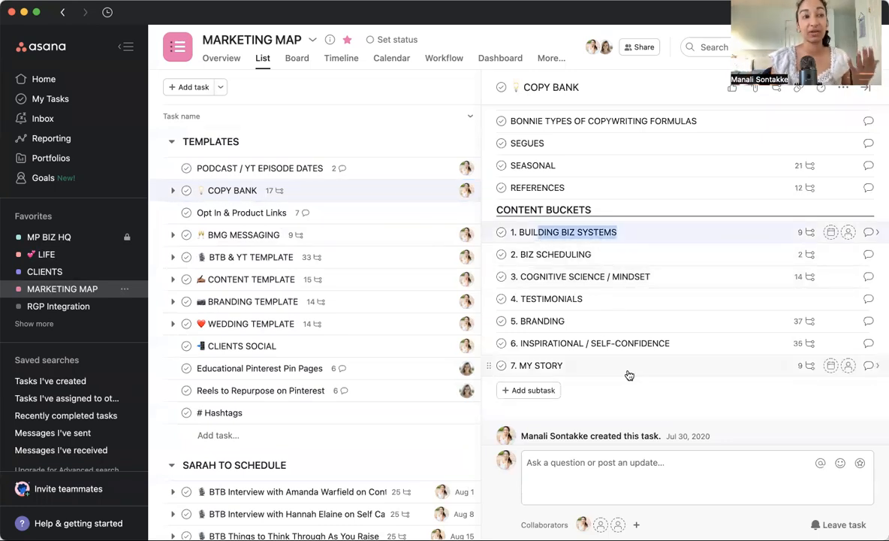
click(596, 304)
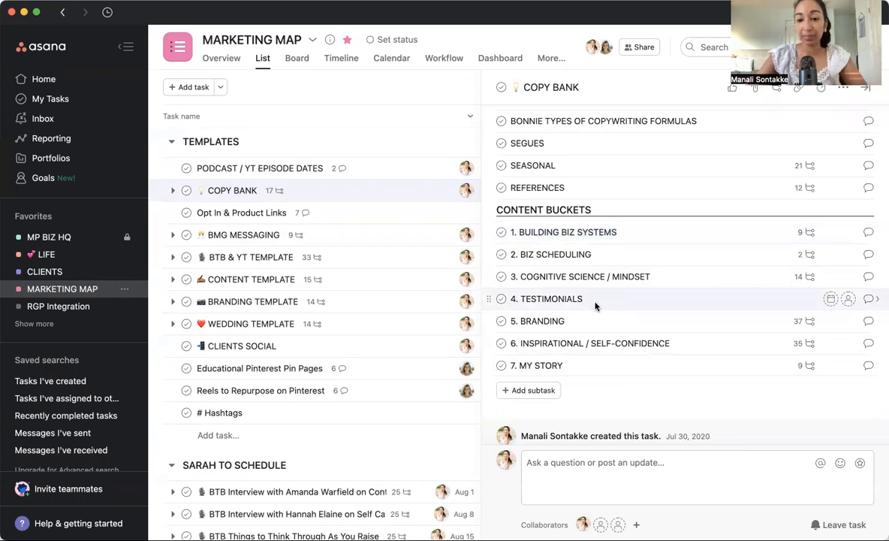
key(Up)
key(Tab+Right)
scroll(529, 272, down, 8)
scroll(529, 272, up, 2)
scroll(529, 272, up, 10)
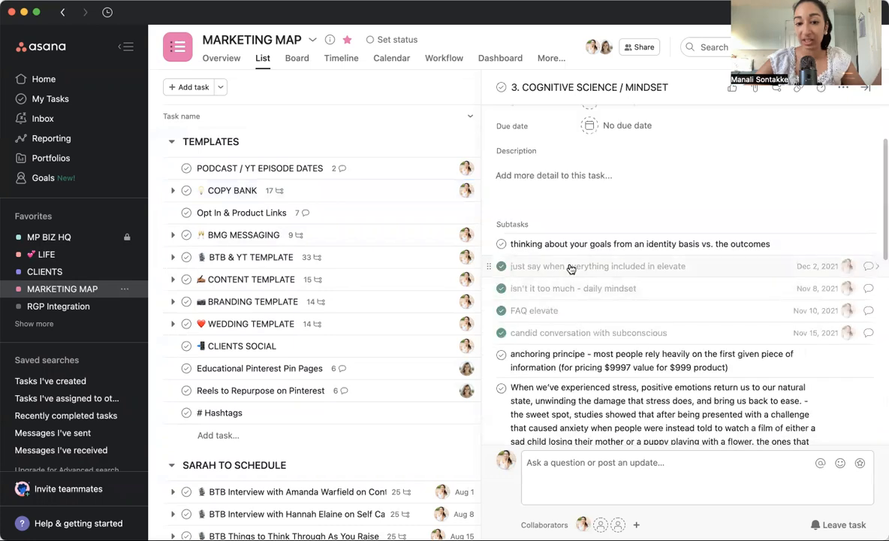
scroll(579, 318, down, 10)
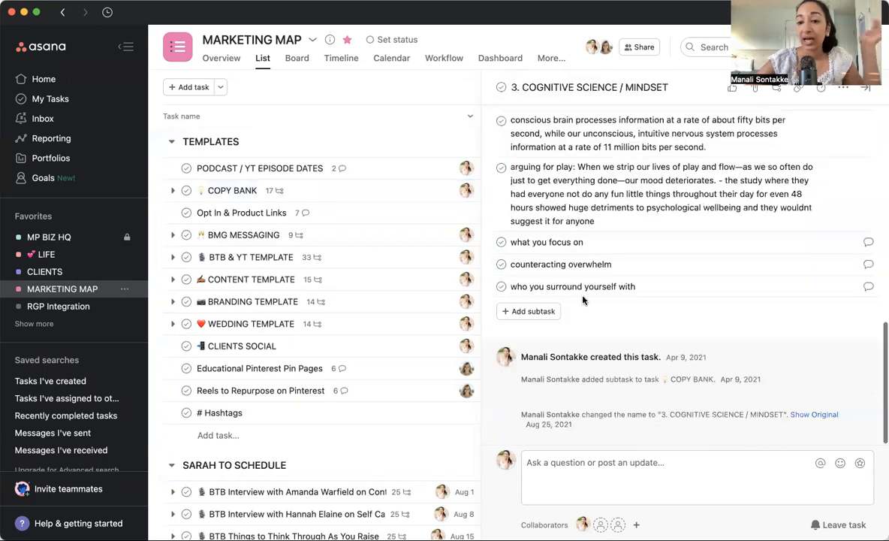
scroll(578, 318, up, 10)
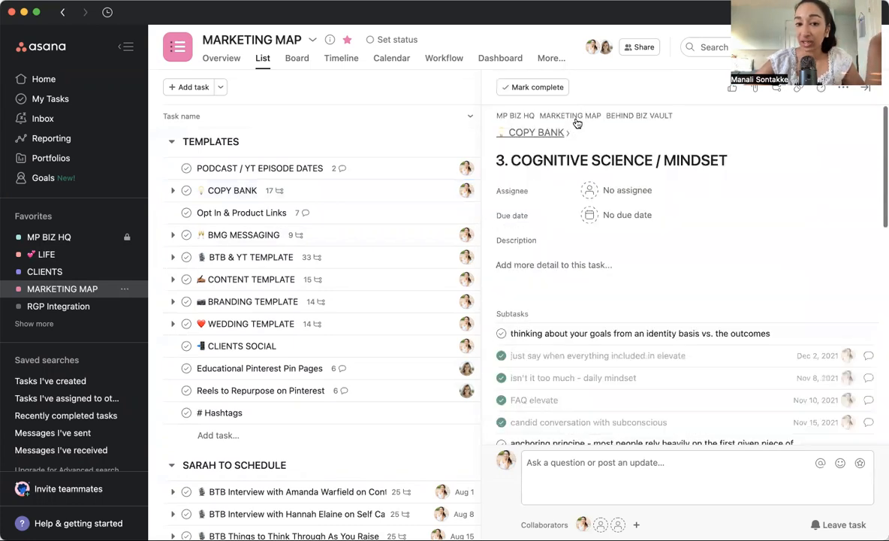
click(530, 132)
Open the BIZ SCHEDULING content bucket, review its subtasks, and return to COPY BANK.
scroll(589, 218, down, 5)
scroll(589, 217, down, 1)
scroll(589, 217, up, 1)
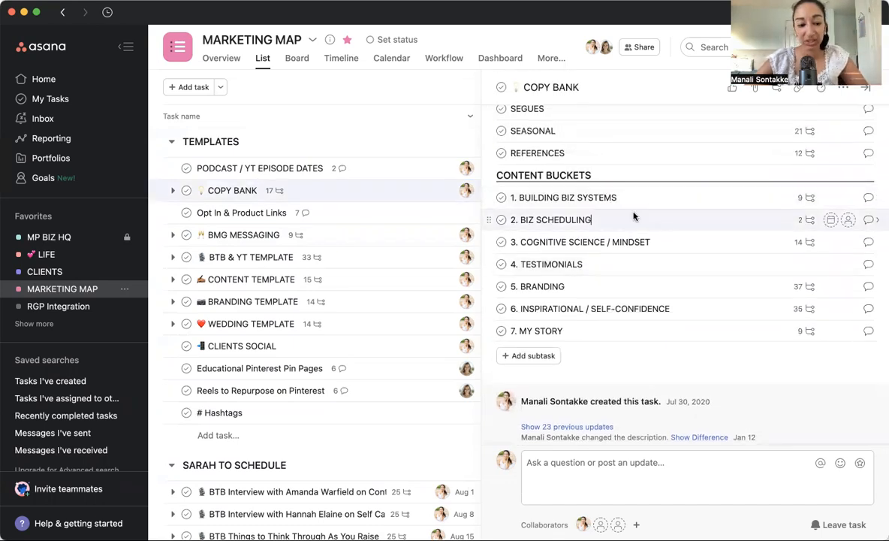
click(589, 220)
scroll(613, 202, down, 2)
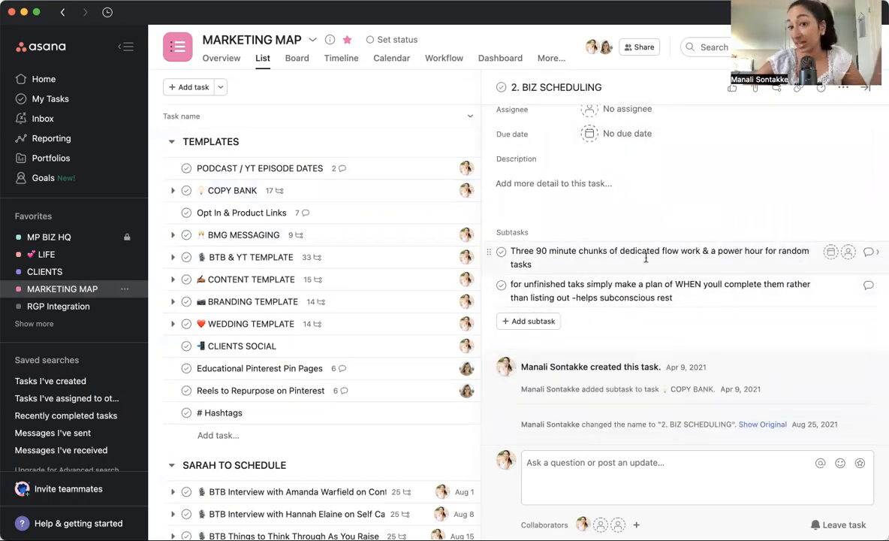
scroll(586, 129, up, 2)
click(535, 132)
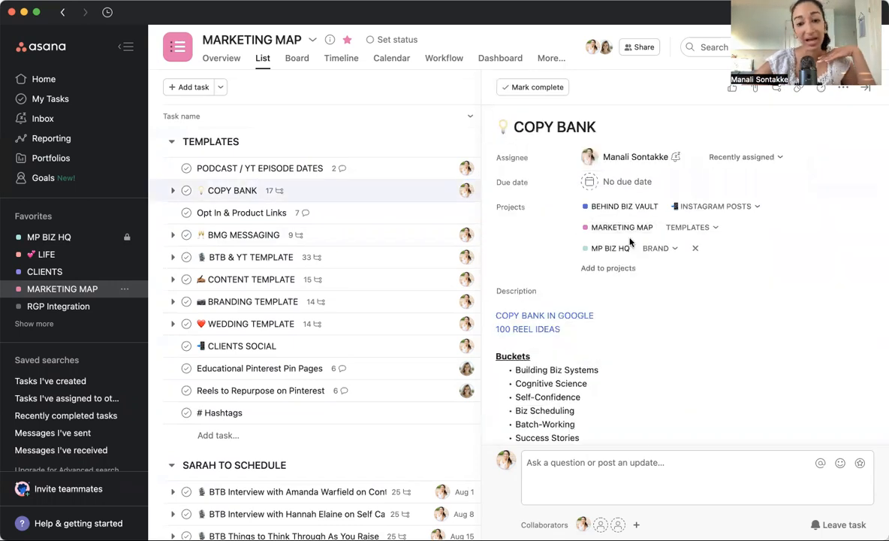
Open the EMAIL HOOKS / SUBJECT LINES subtask, review its fill-in-the-blank hooks, and return to COPY BANK.
scroll(629, 241, down, 6)
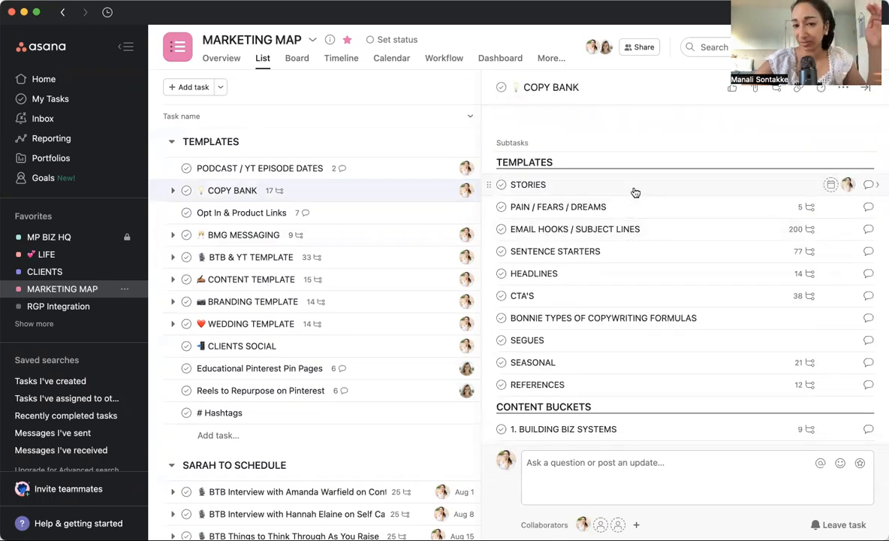
click(621, 229)
scroll(661, 187, down, 15)
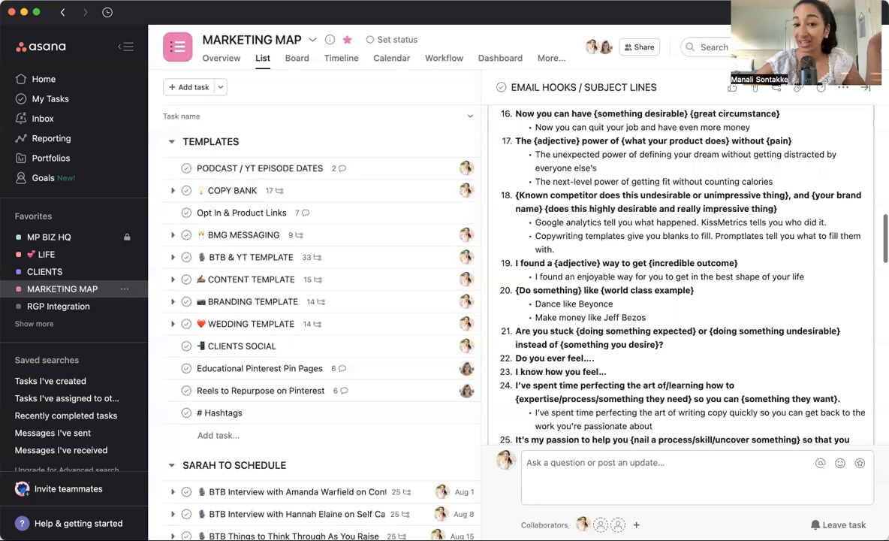
scroll(533, 165, up, 15)
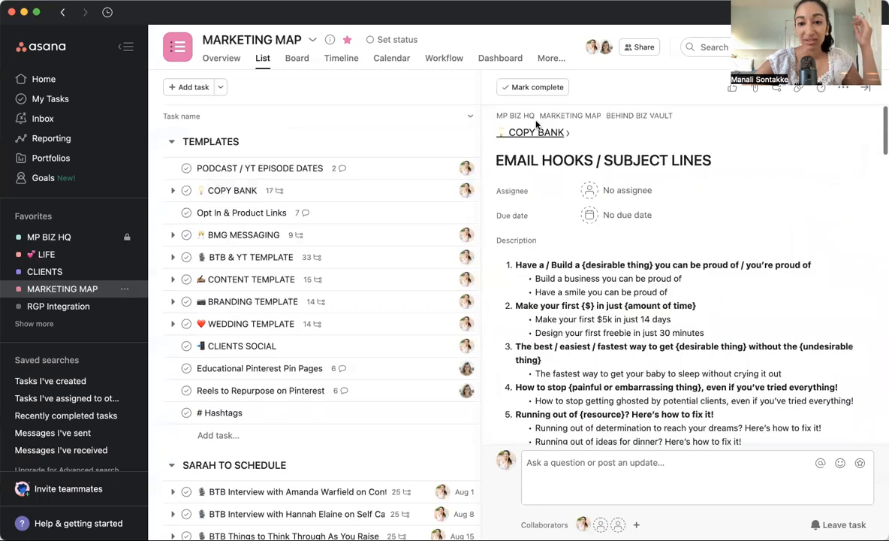
click(535, 133)
Open the CTA'S subtask, review its description and call-to-action subtasks, and return to COPY BANK.
scroll(570, 293, down, 10)
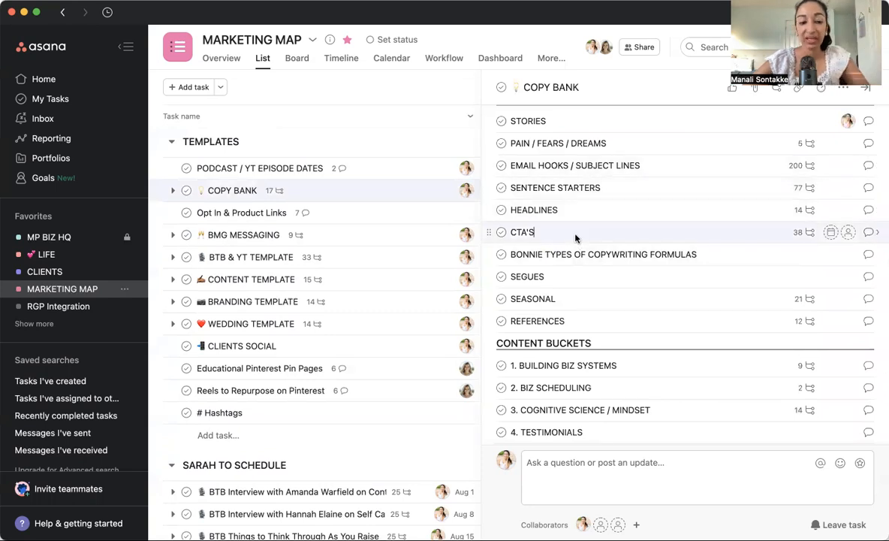
click(525, 232)
scroll(560, 144, down, 10)
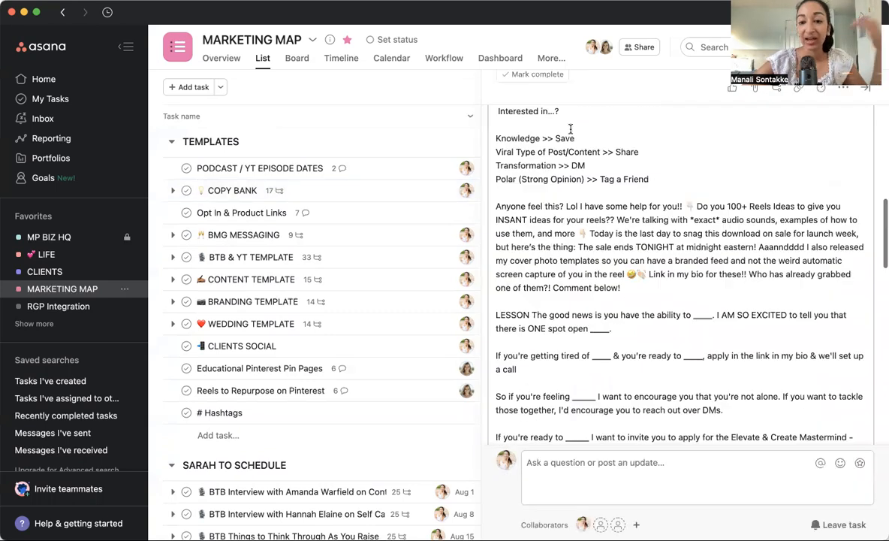
scroll(595, 239, down, 10)
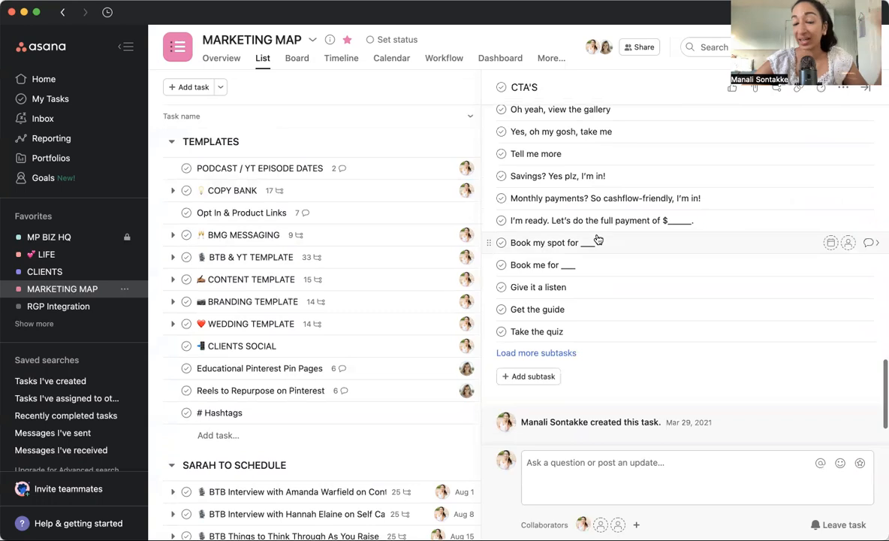
scroll(595, 239, up, 15)
scroll(598, 239, up, 10)
click(534, 130)
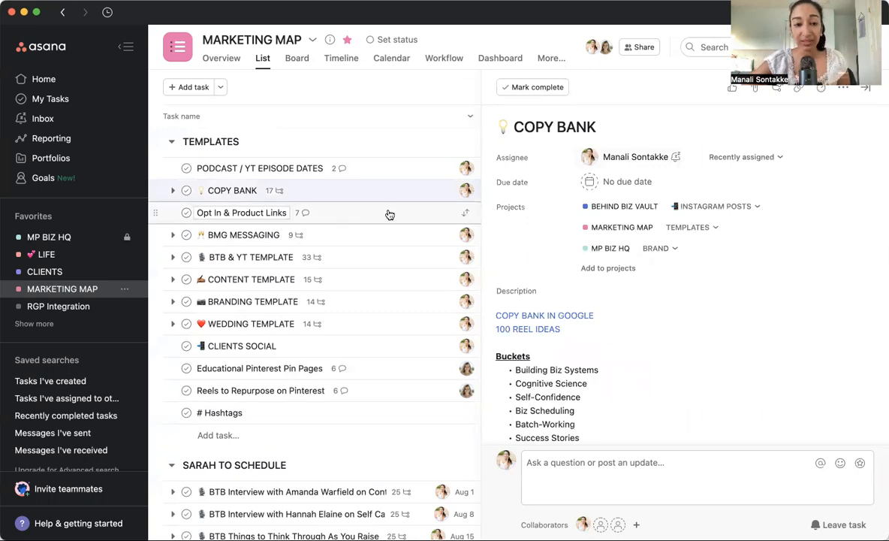
View the details of the BTB & YT, CONTENT, BRANDING and WEDDING template tasks one after another.
click(364, 261)
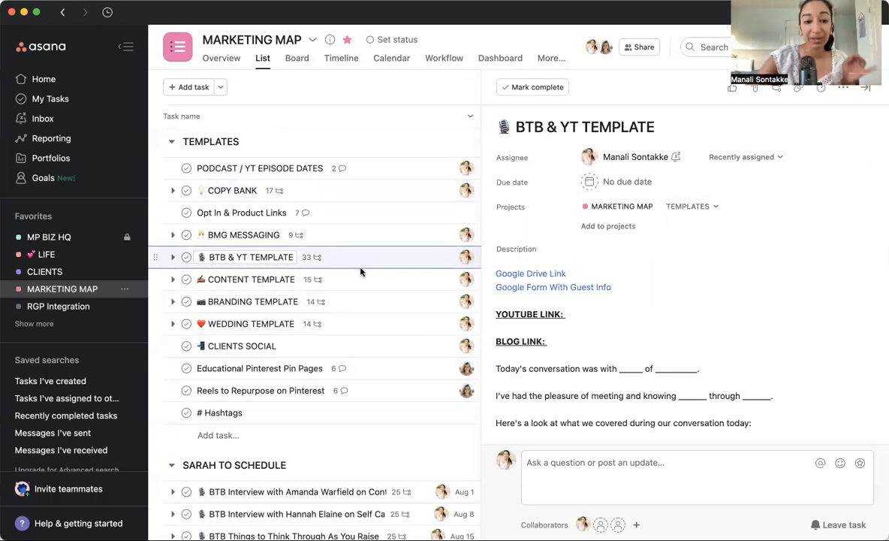
click(357, 289)
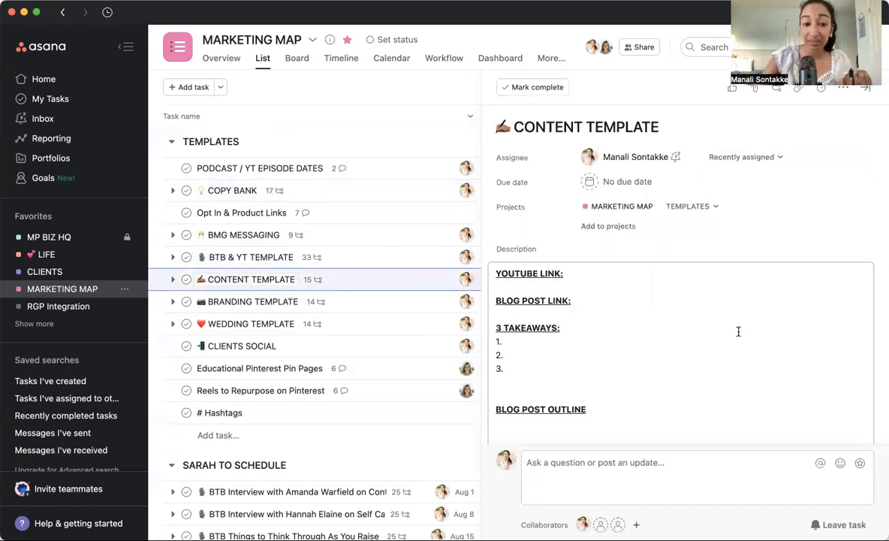
click(379, 305)
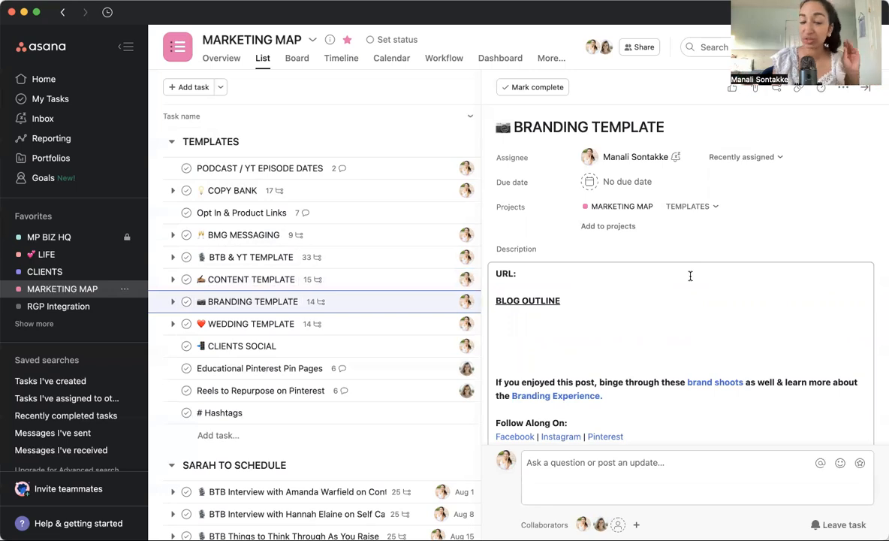
click(407, 323)
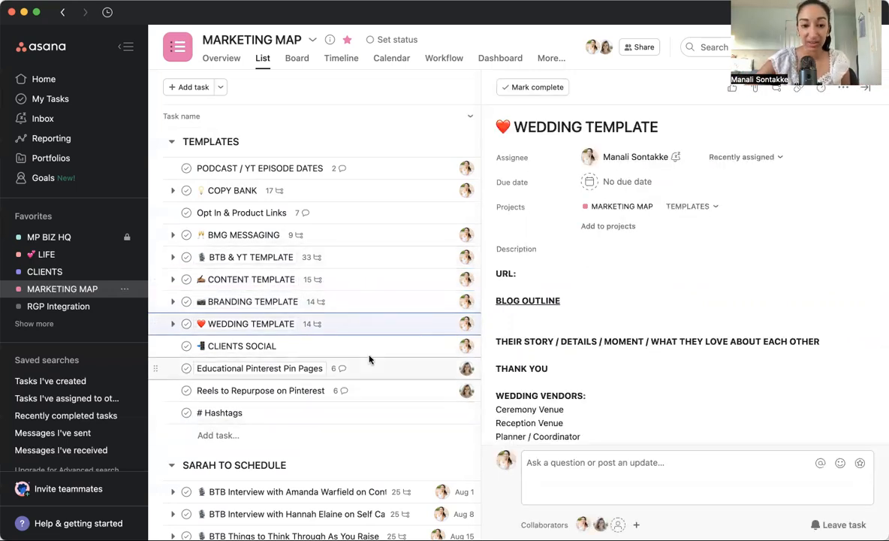
Look through the dated podcast and video tasks in the scheduling section below TEMPLATES.
scroll(369, 360, down, 10)
scroll(369, 357, up, 3)
scroll(369, 356, up, 1)
scroll(395, 387, down, 1)
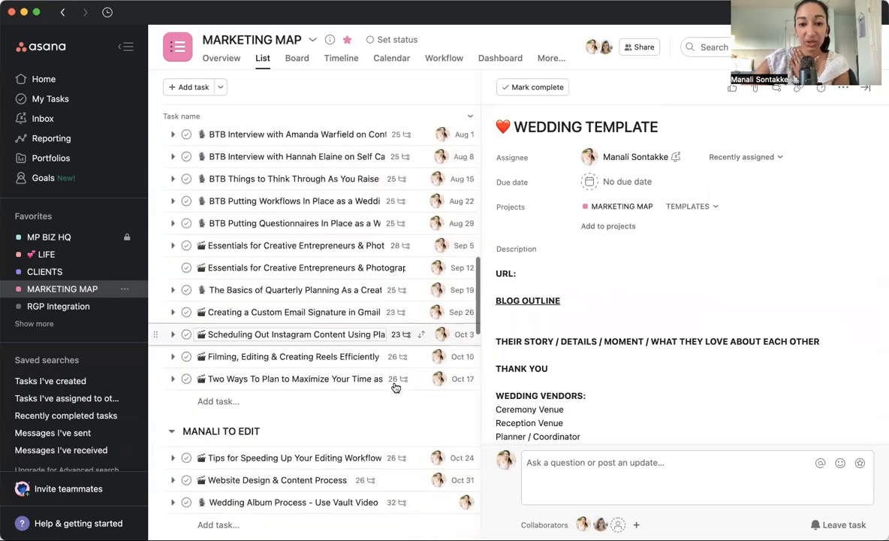
scroll(395, 387, up, 2)
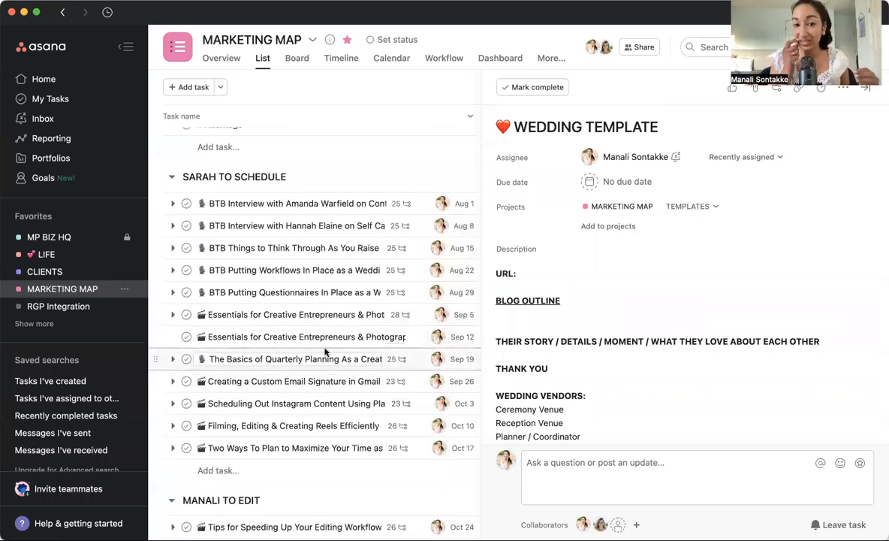
Look through the dated content tasks in the scheduling, editing and writing / recording sections of the project list.
scroll(326, 351, down, 3)
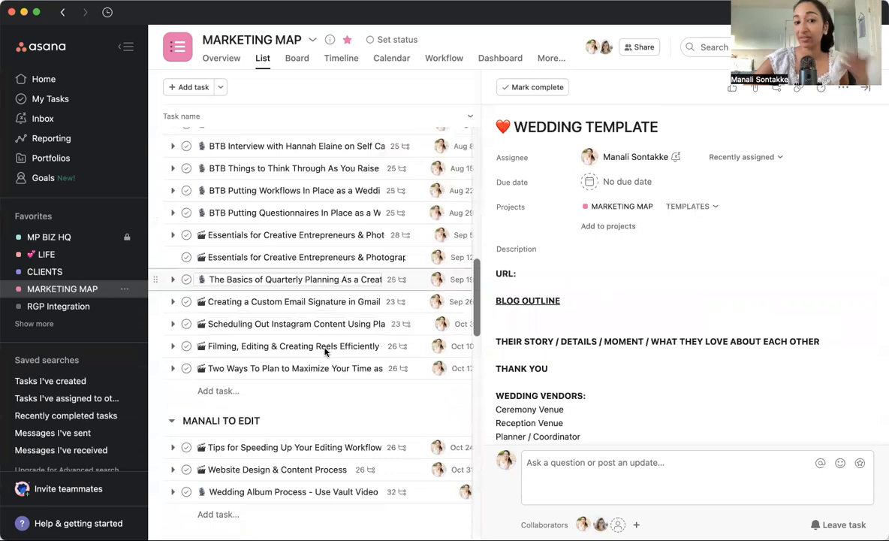
scroll(325, 351, up, 3)
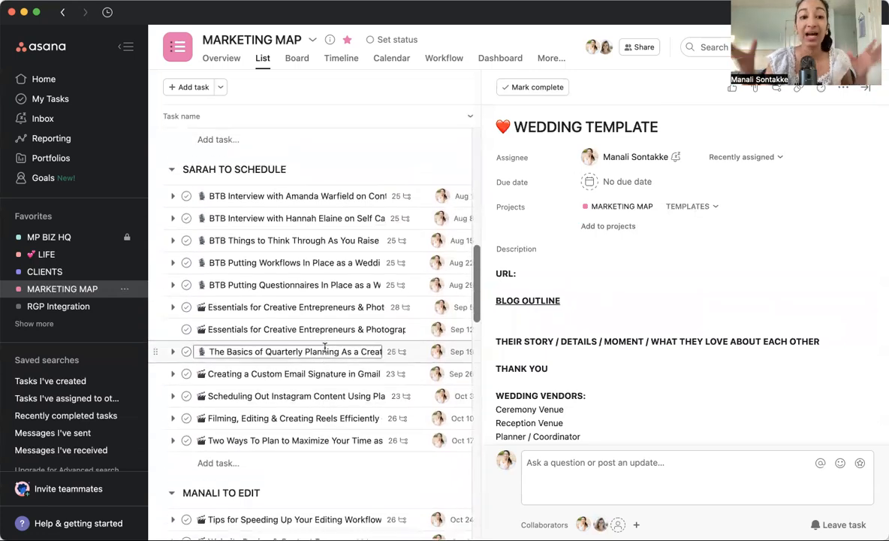
scroll(325, 346, down, 7)
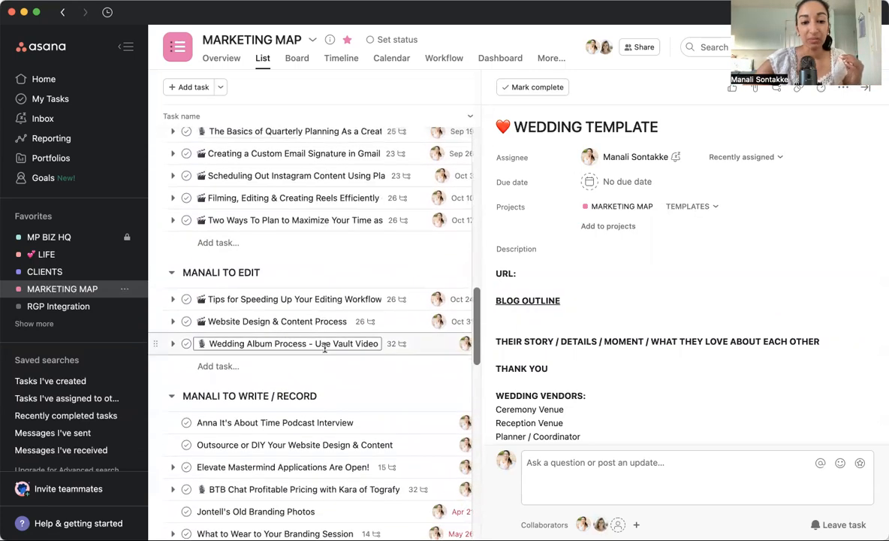
scroll(287, 362, down, 4)
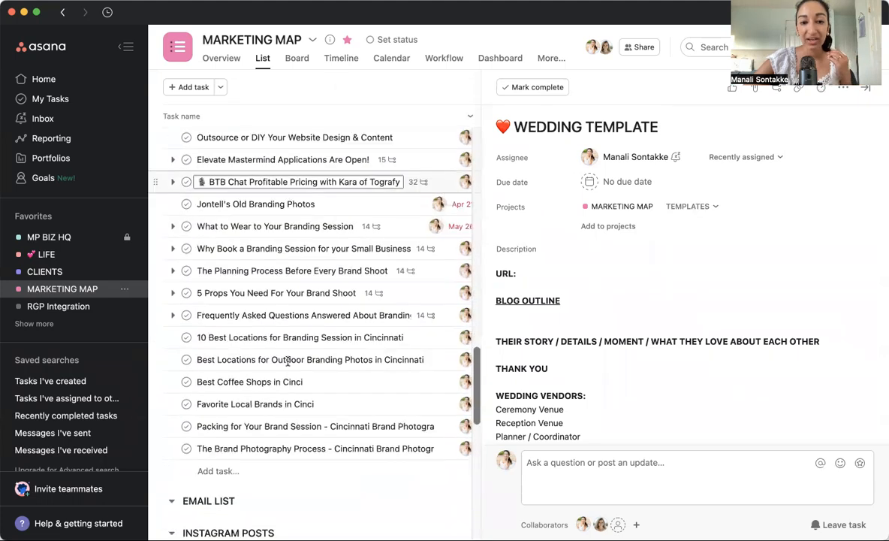
scroll(287, 361, up, 4)
scroll(284, 240, up, 5)
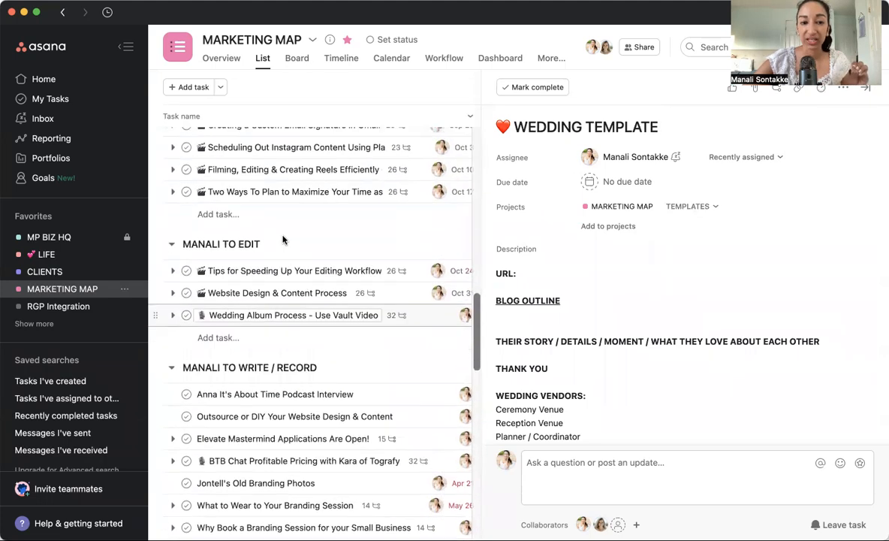
scroll(284, 240, down, 4)
scroll(283, 239, down, 1)
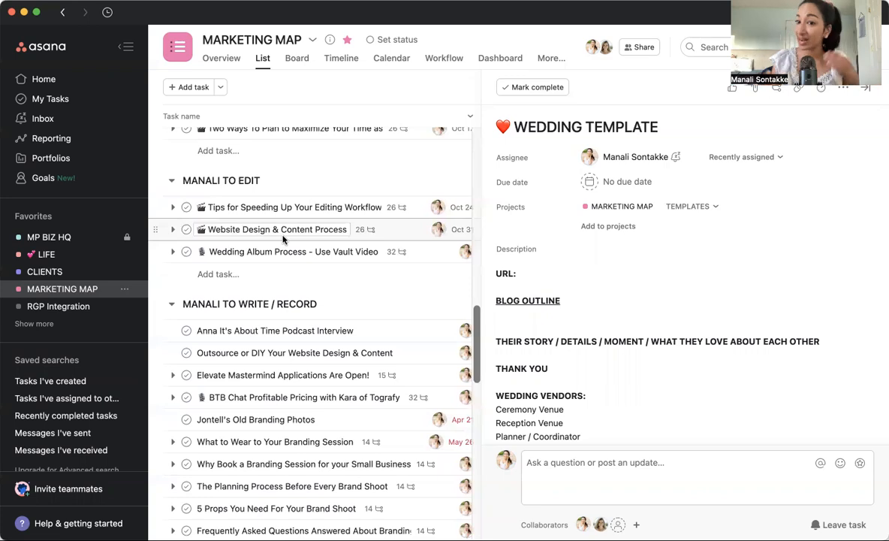
scroll(283, 239, down, 2)
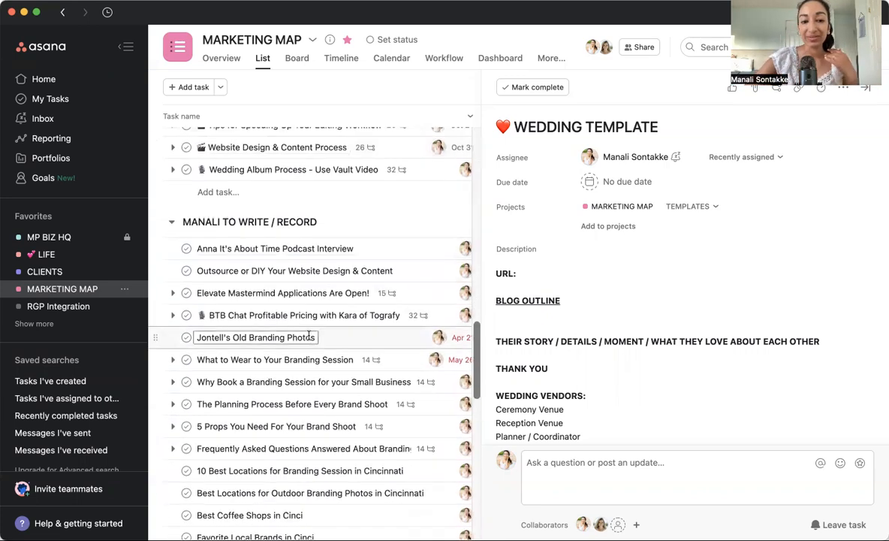
scroll(280, 263, down, 8)
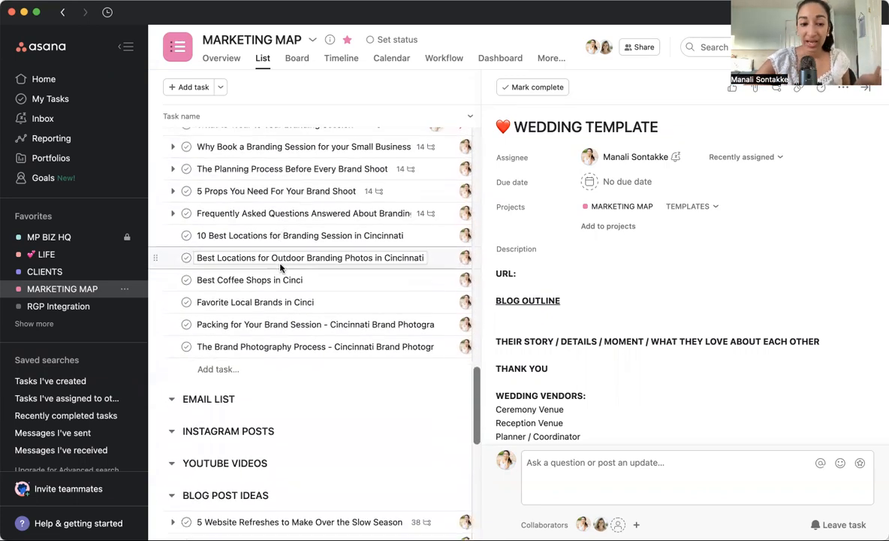
View the EMAIL LIST, INSTAGRAM POSTS, YOUTUBE VIDEOS and BLOG POST IDEAS sections of the project list.
scroll(280, 267, down, 2)
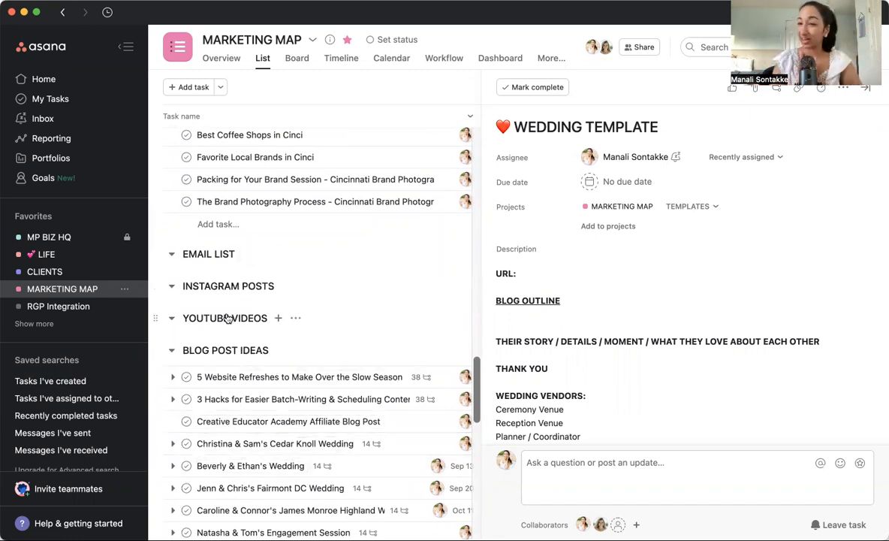
scroll(225, 301, up, 3)
scroll(222, 286, down, 4)
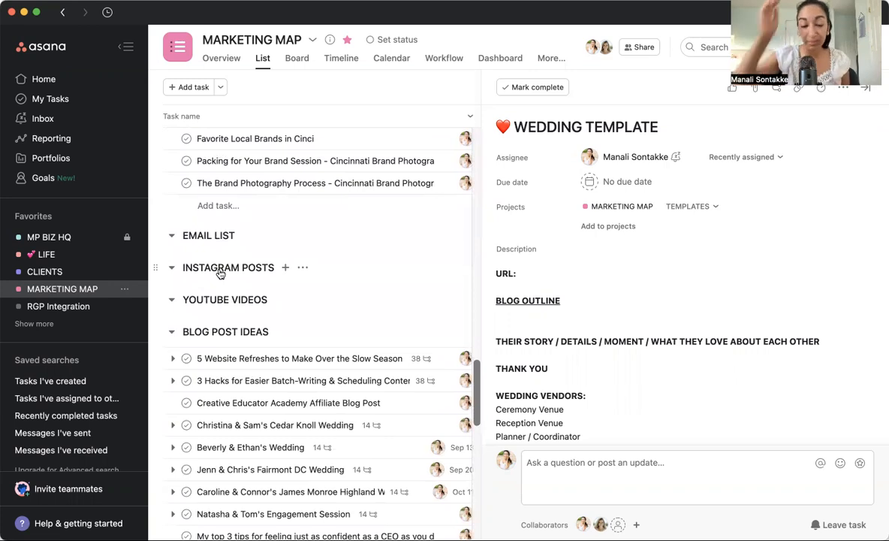
scroll(199, 255, up, 1)
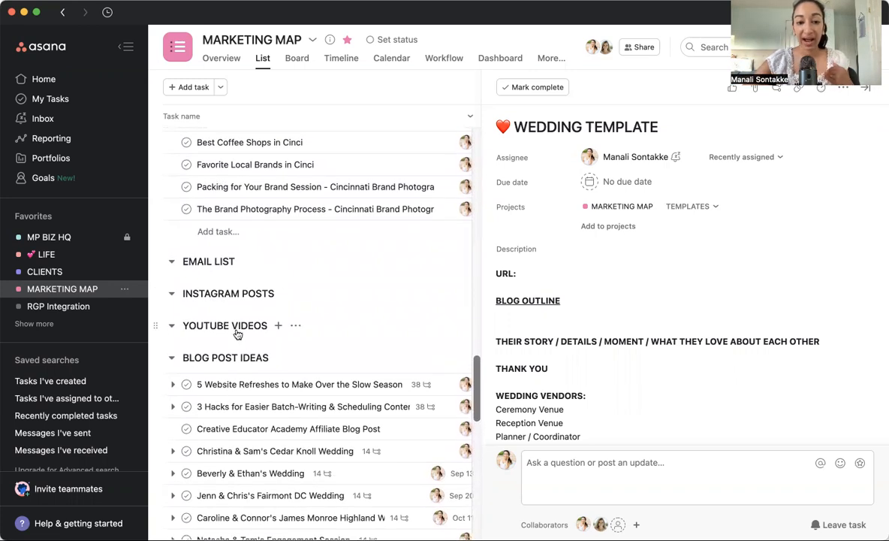
scroll(331, 323, up, 10)
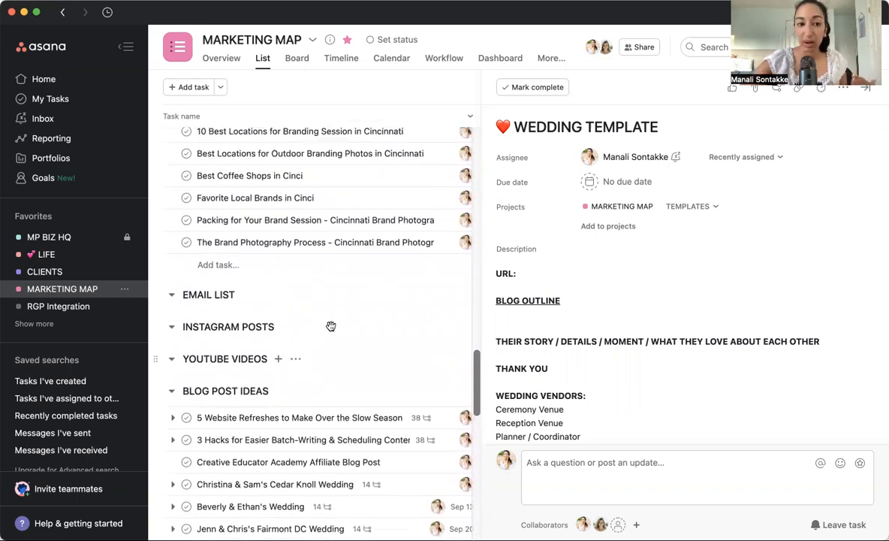
Start duplicating the BTB & YT TEMPLATE task and clear the proposed name except for its microphone emoji.
scroll(331, 329, up, 10)
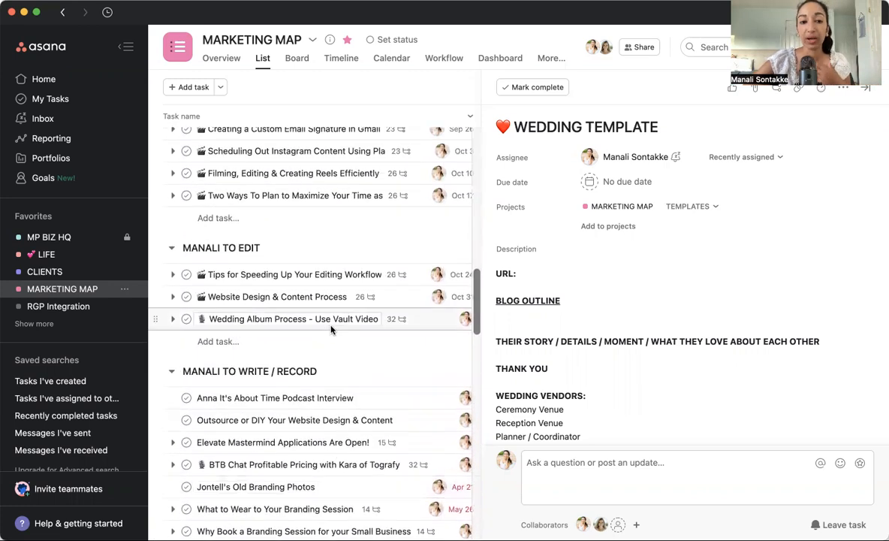
scroll(331, 328, up, 10)
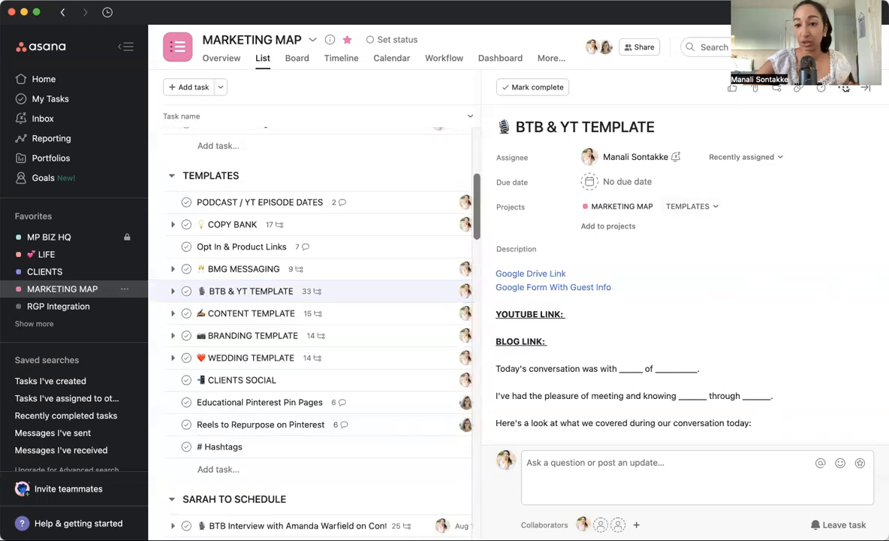
click(843, 87)
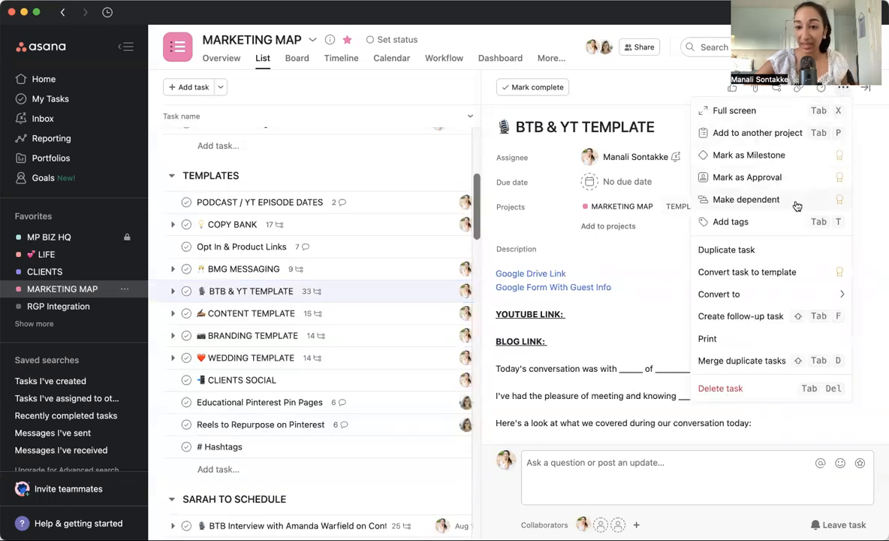
click(757, 253)
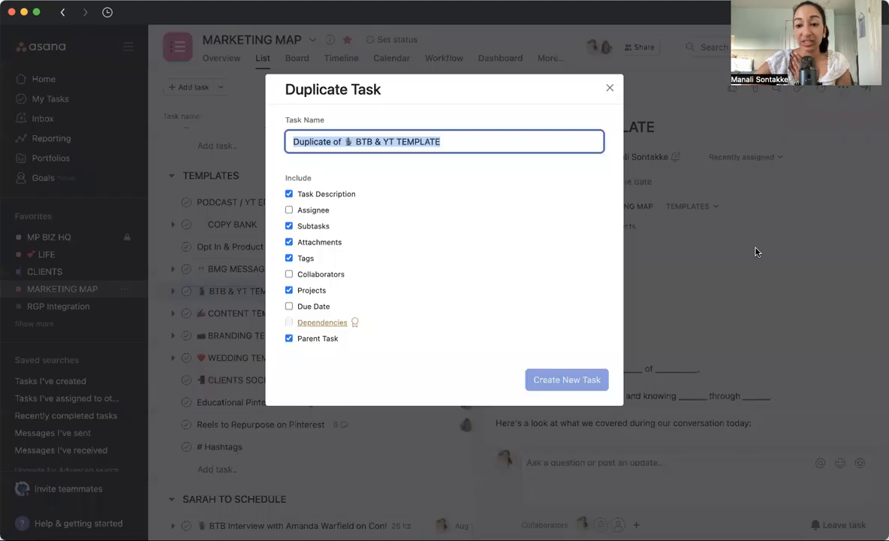
click(346, 141)
drag(345, 141, 292, 141)
key(BackSpace)
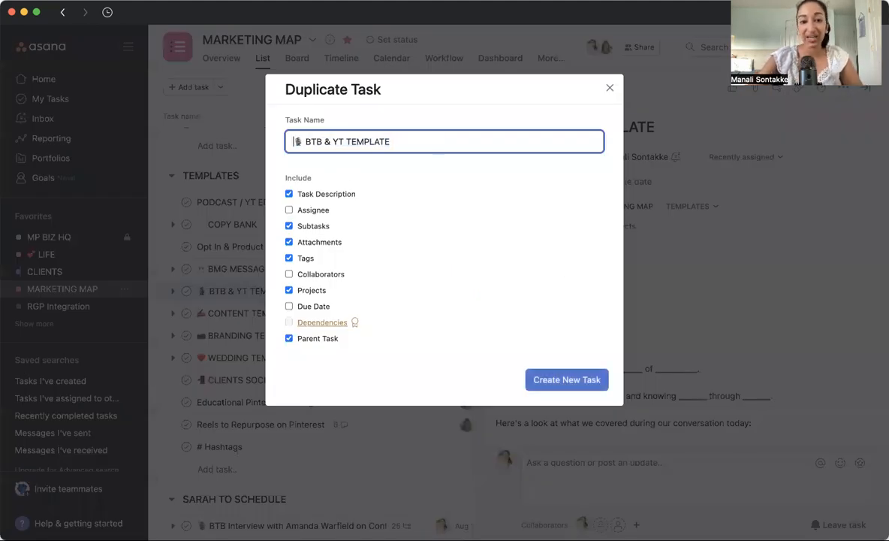
key(Right)
key(Right)
key(shift+super+Right)
key(BackSpace)
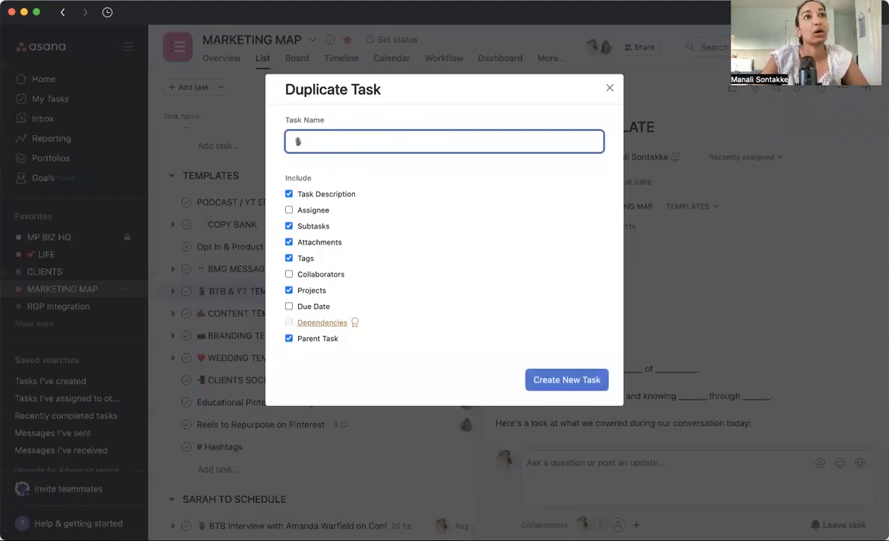
Name the copy "Organizing My Marketing Content Using Asana As a Creative Business Owner" after the emoji, include the assignee, and create the task.
text(A)
key(BackSpace)
text(Organ)
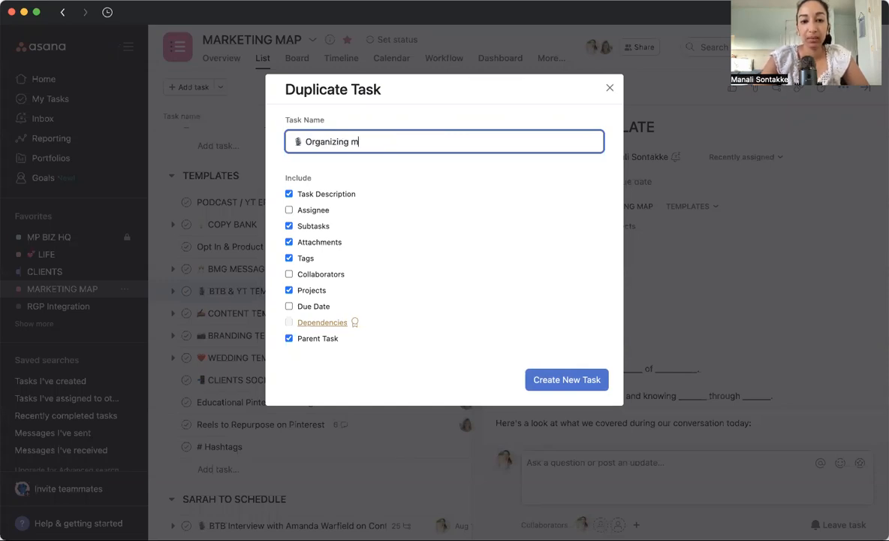
text(izing My Marketing Content Using Asana)
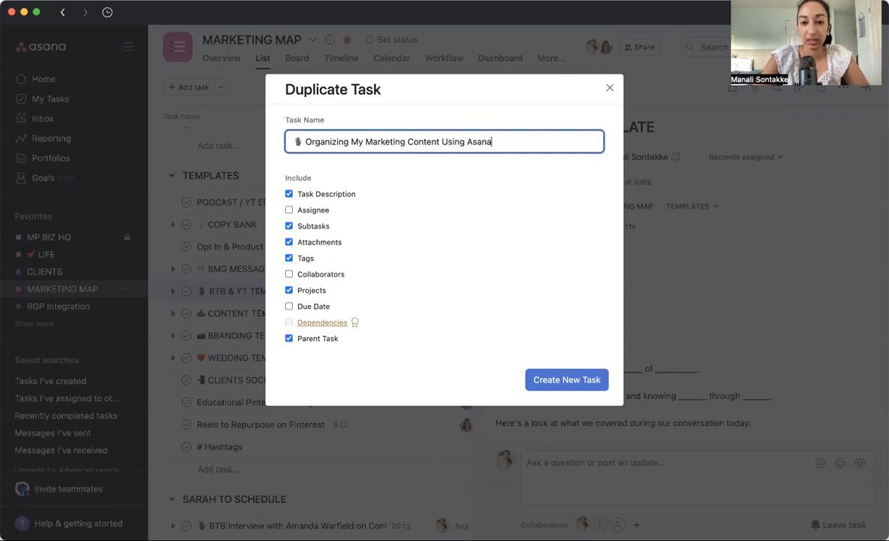
text( As a Creative Business Owner)
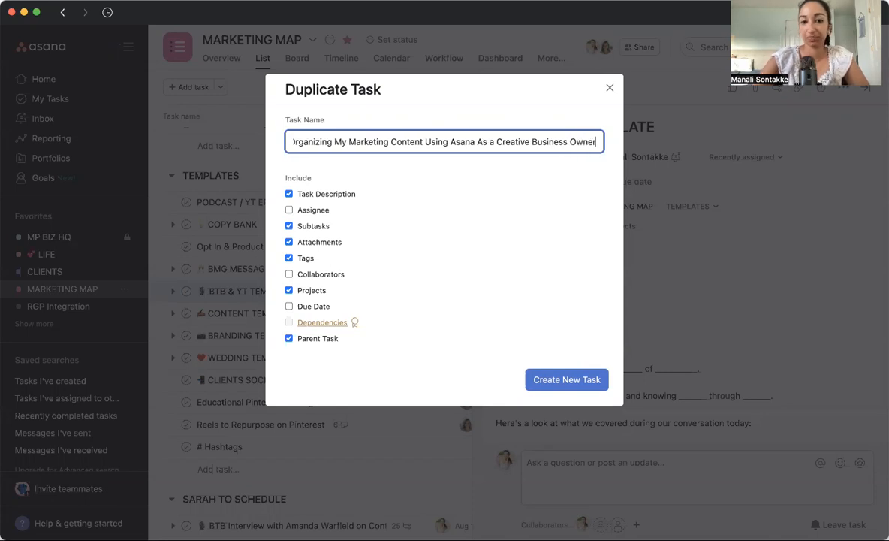
click(321, 214)
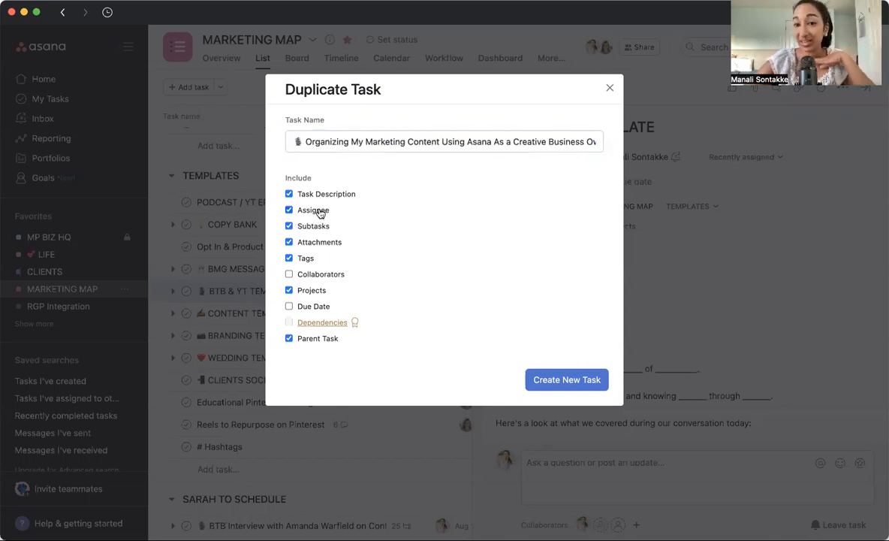
click(567, 380)
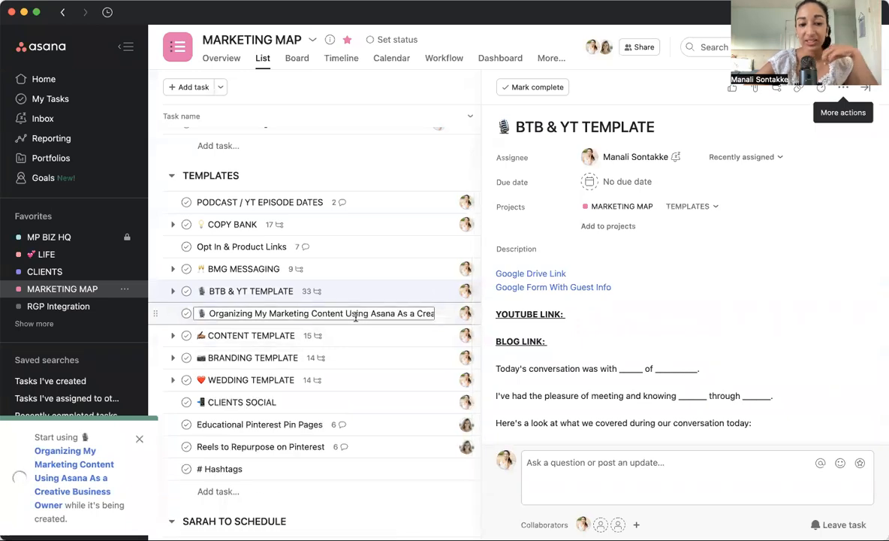
Open the duplicated task and move it from TEMPLATES to the section for content to write / record.
click(322, 307)
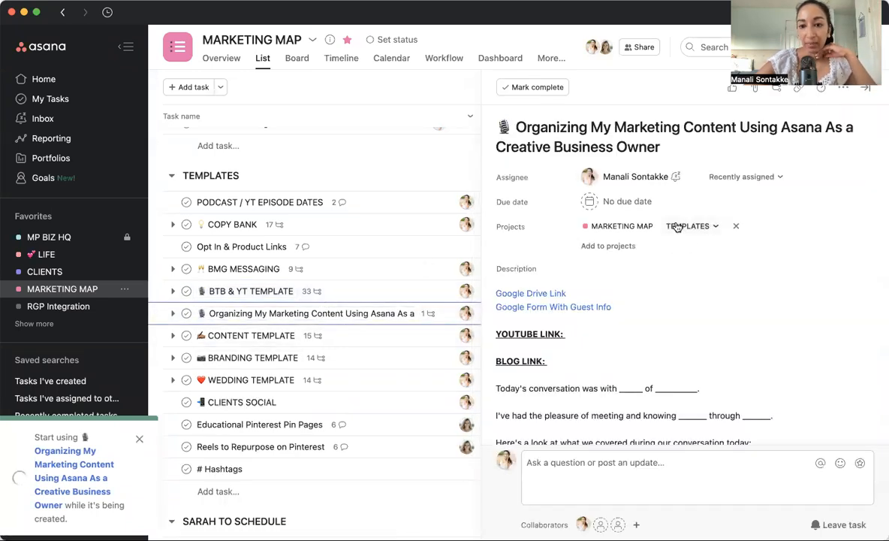
click(687, 225)
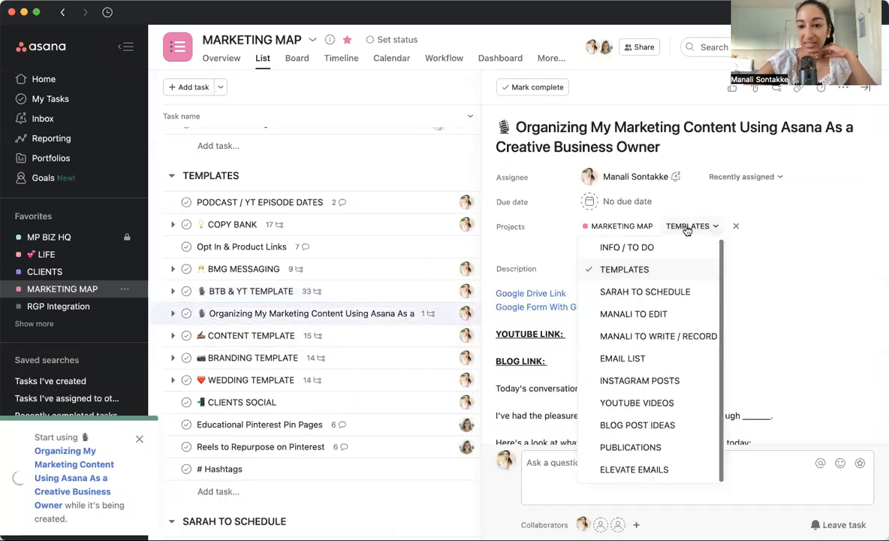
click(670, 336)
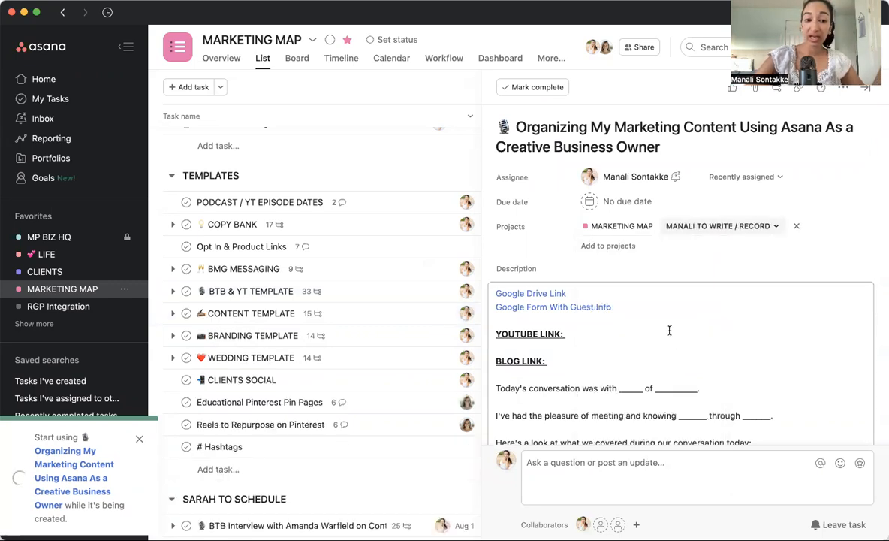
Examine the new task's copied show-notes description and its PODCAST WORKFLOW subtasks.
scroll(593, 304, down, 5)
scroll(591, 300, down, 8)
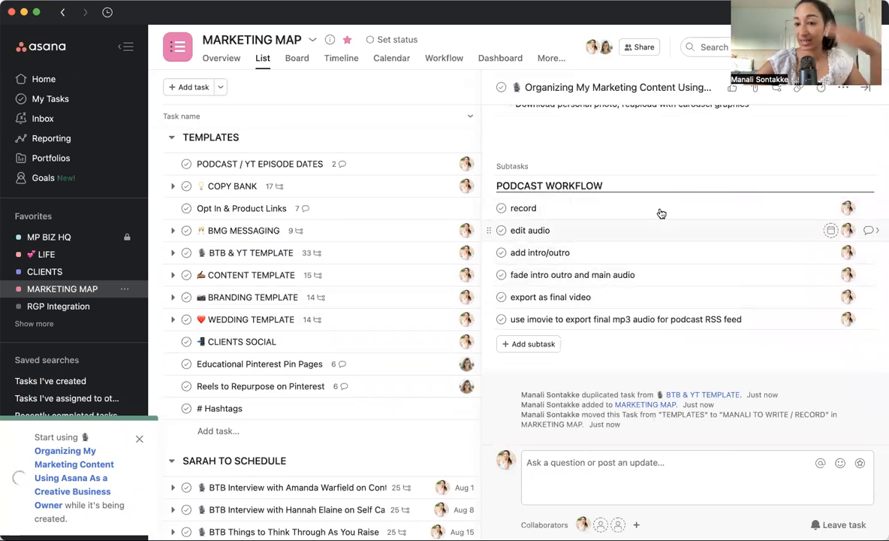
scroll(683, 296, down, 4)
scroll(696, 295, up, 9)
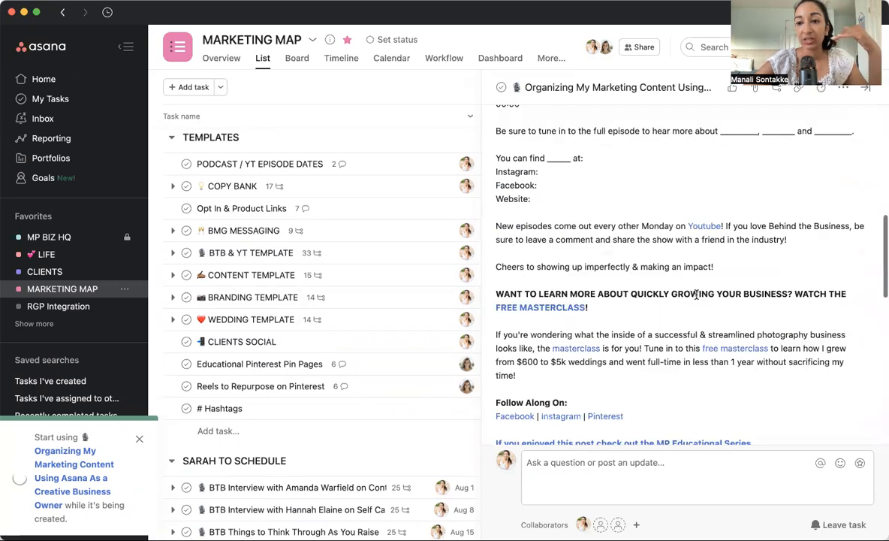
scroll(697, 295, down, 7)
scroll(697, 299, down, 1)
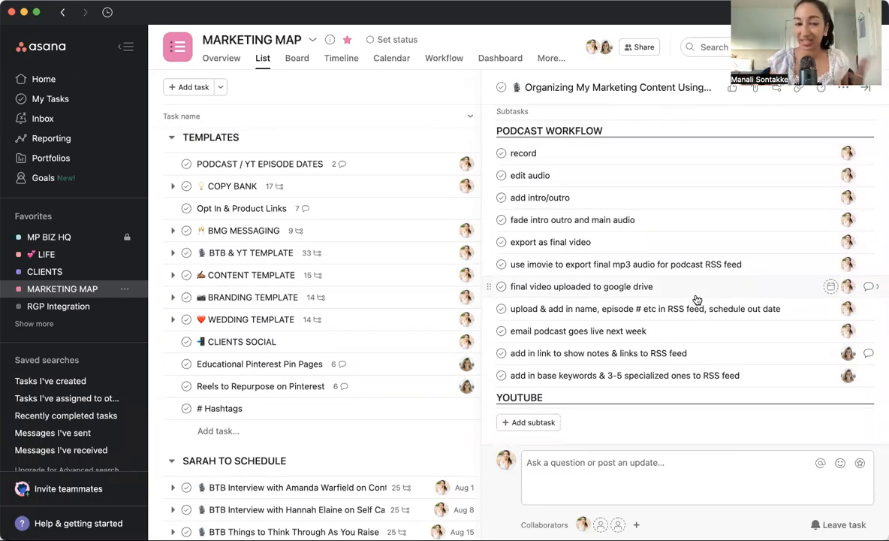
Set the new task's due date to August 2, 2022.
scroll(696, 297, up, 15)
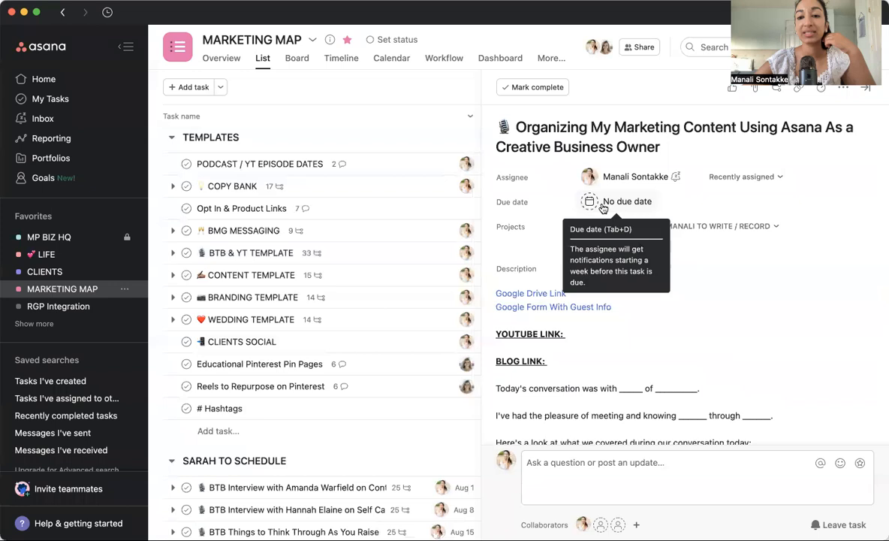
click(603, 208)
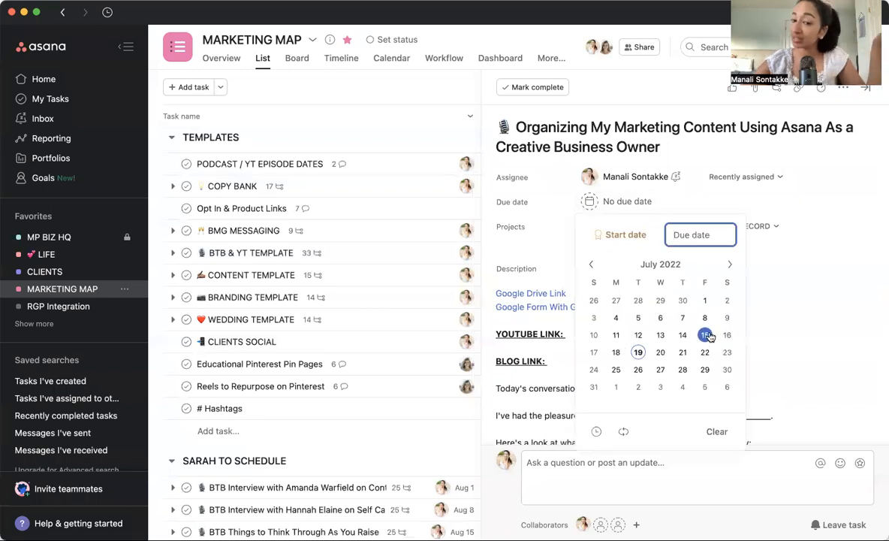
click(639, 386)
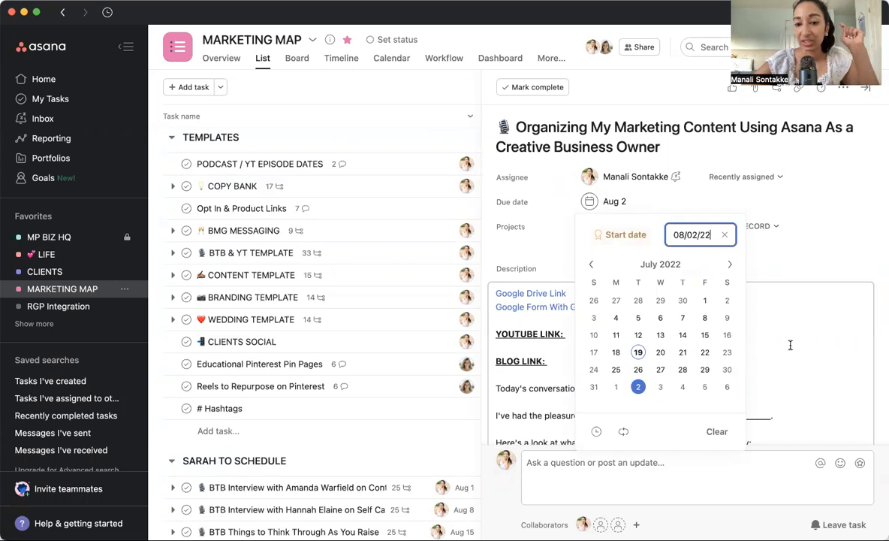
click(790, 344)
Review the new task's YOUTUBE, INSTAGRAM and BLOGGING WORKFLOW subtasks along with the podcast ones.
scroll(788, 347, down, 15)
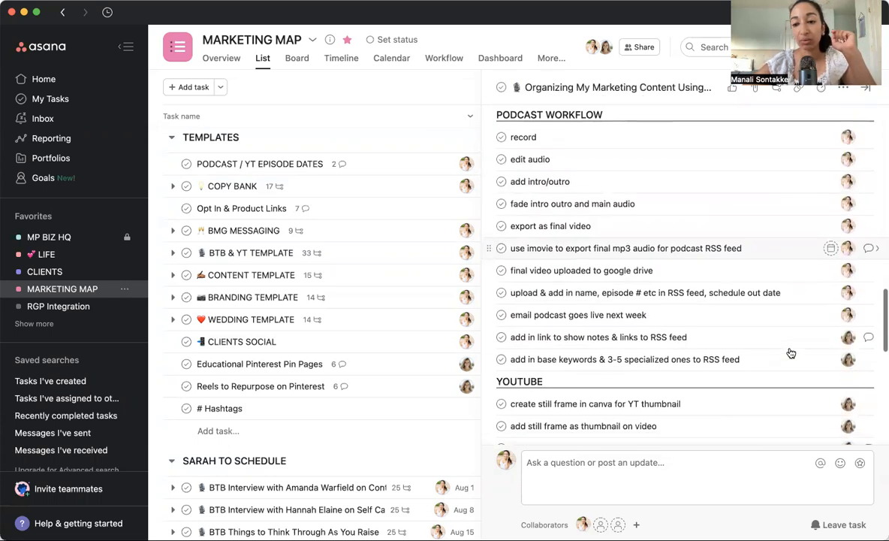
scroll(791, 353, down, 10)
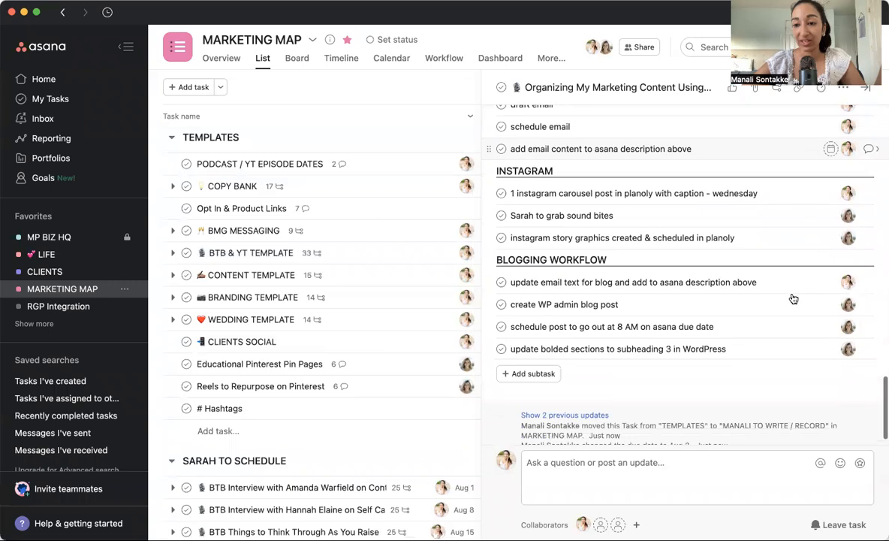
scroll(793, 299, up, 20)
scroll(792, 293, down, 2)
scroll(791, 293, up, 3)
Show the MARKETING MAP project in its calendar layout.
click(398, 60)
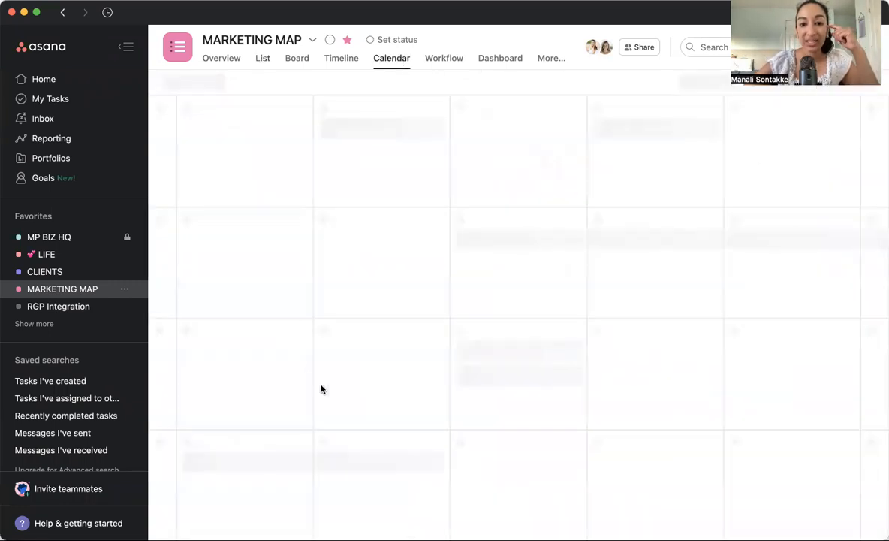
Open the Organizing My Marketing Content task scheduled on August 2 in the calendar.
scroll(456, 287, down, 4)
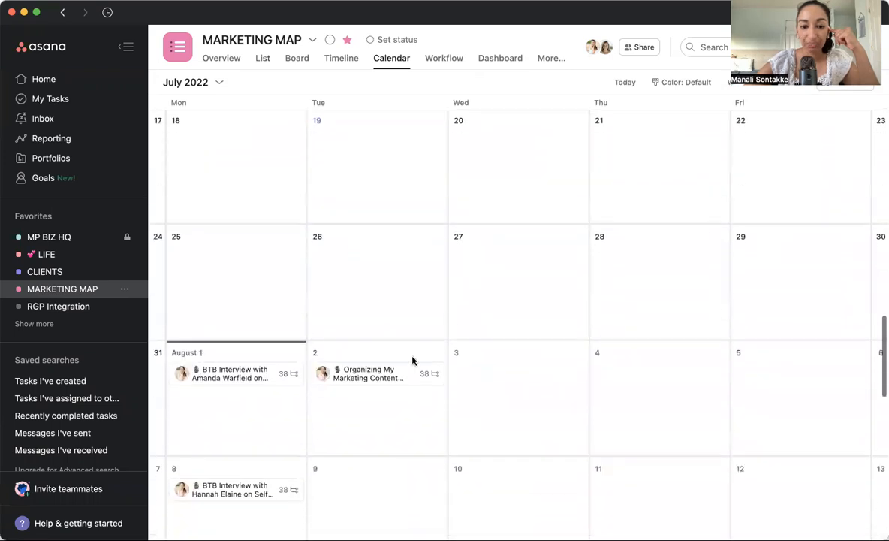
click(371, 364)
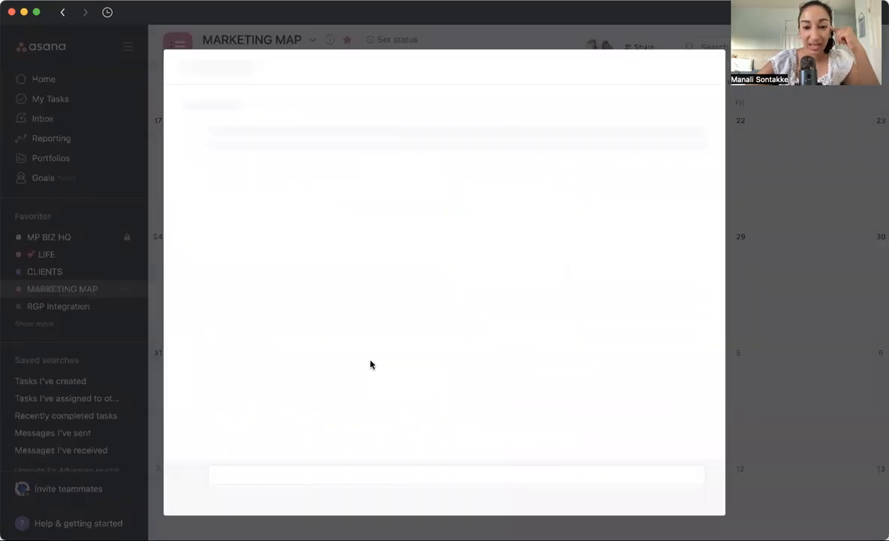
click(788, 194)
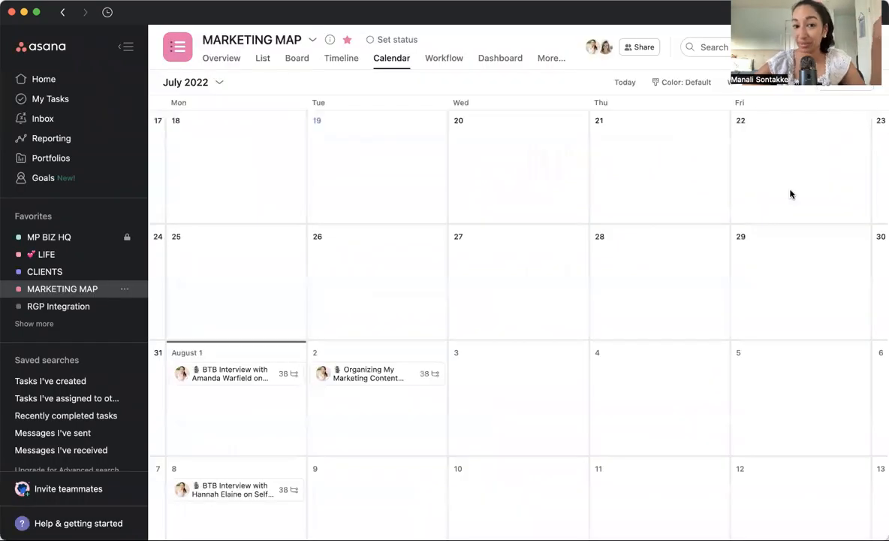
click(379, 373)
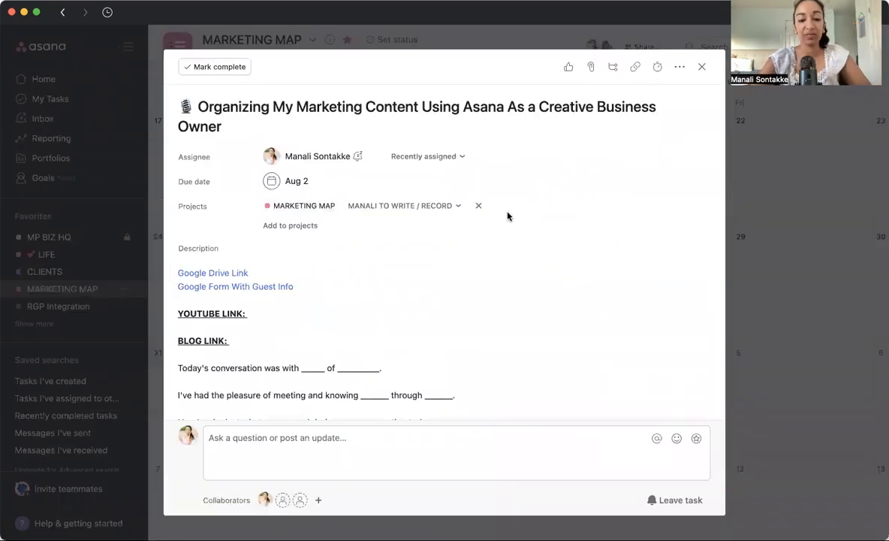
Add the COMPLETE tag to the Organizing My Marketing Content task.
key(Tab+t)
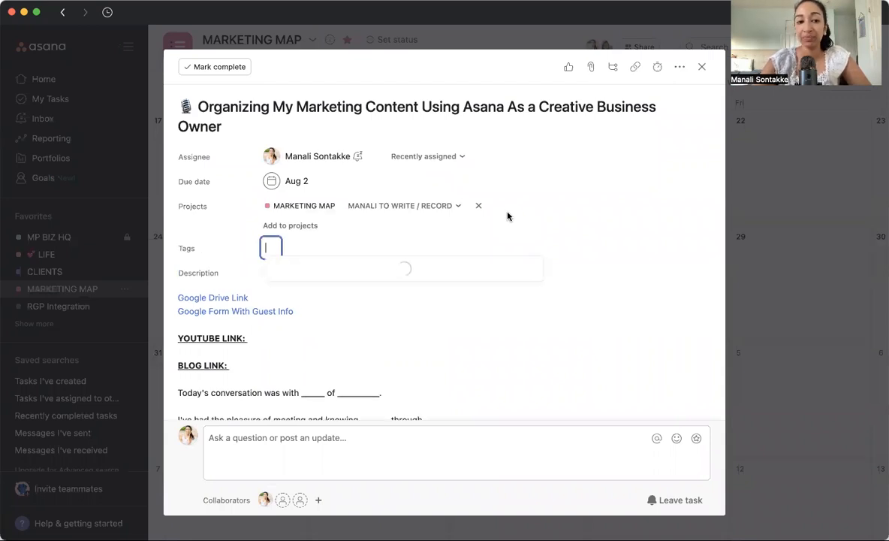
scroll(474, 267, down, 3)
scroll(453, 342, up, 5)
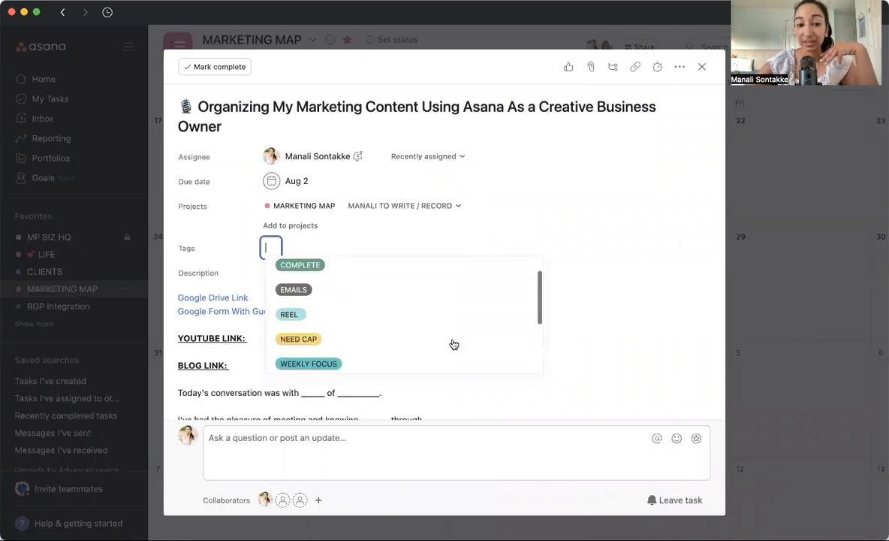
scroll(446, 315, down, 3)
scroll(446, 314, up, 2)
scroll(446, 314, down, 2)
scroll(446, 314, up, 5)
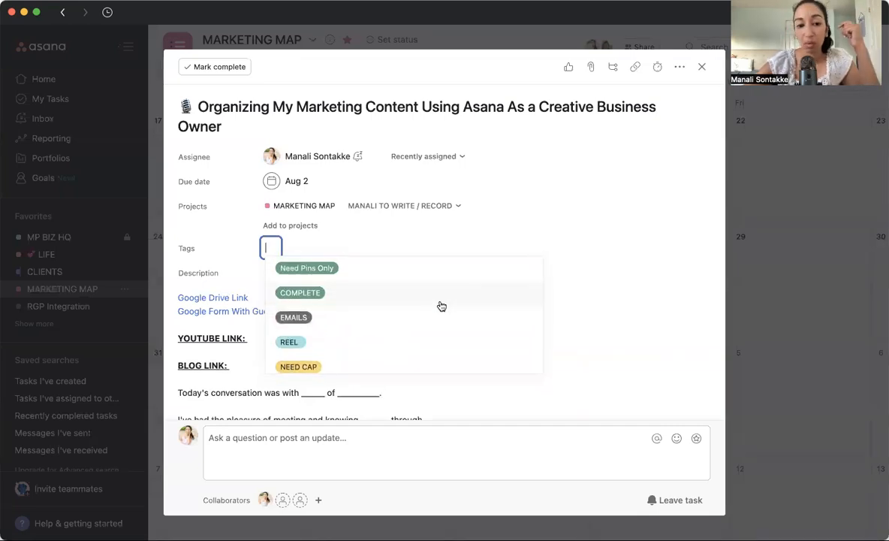
click(439, 300)
click(531, 237)
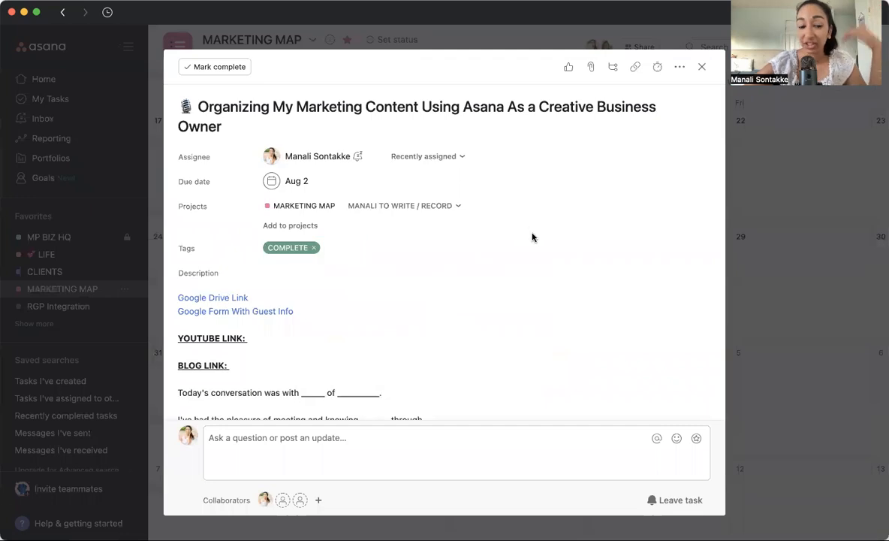
Return to the calendar and check how the tagged August 2 task is colored.
click(856, 168)
scroll(379, 404, down, 5)
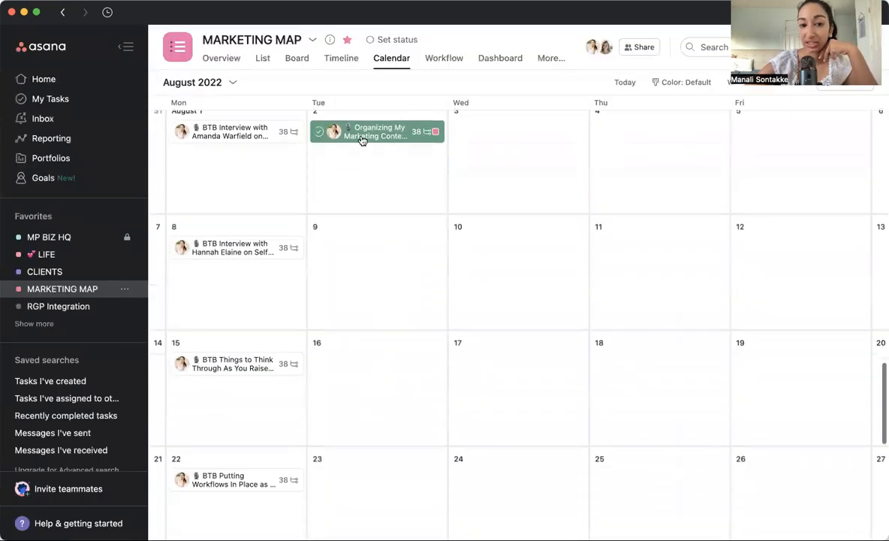
scroll(253, 184, down, 3)
scroll(252, 185, up, 8)
scroll(253, 188, down, 3)
Remove the COMPLETE tag from the Organizing My Marketing Content task and close it.
click(383, 228)
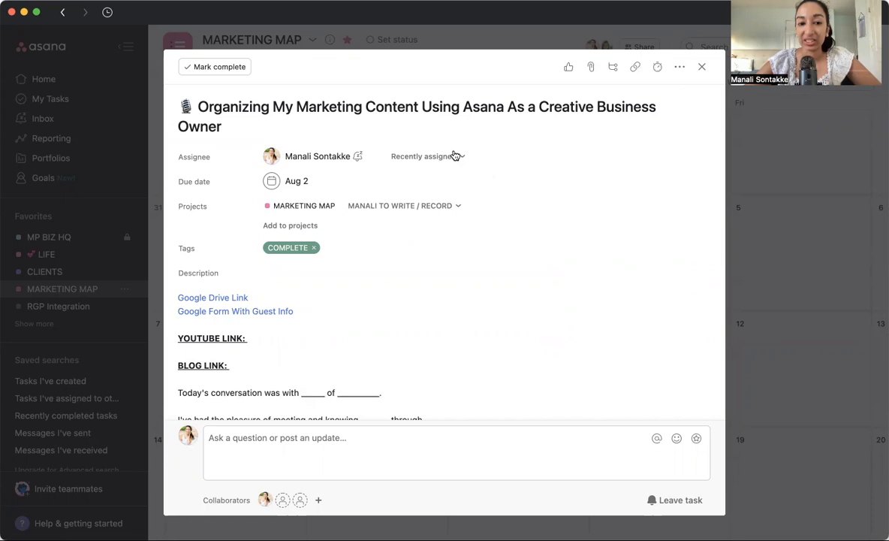
click(314, 248)
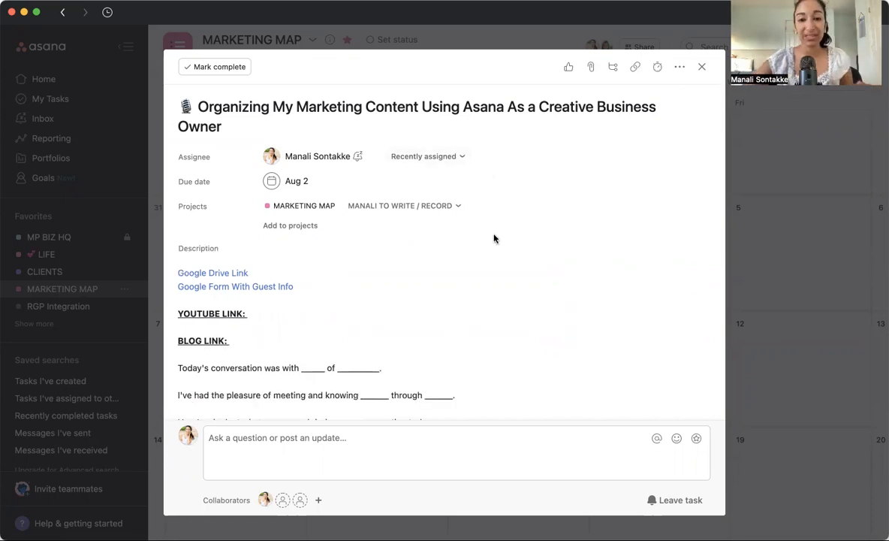
click(770, 262)
Review the past podcast, email and reel entries in the February and March 2022 calendar.
scroll(542, 330, up, 3)
scroll(542, 330, up, 15)
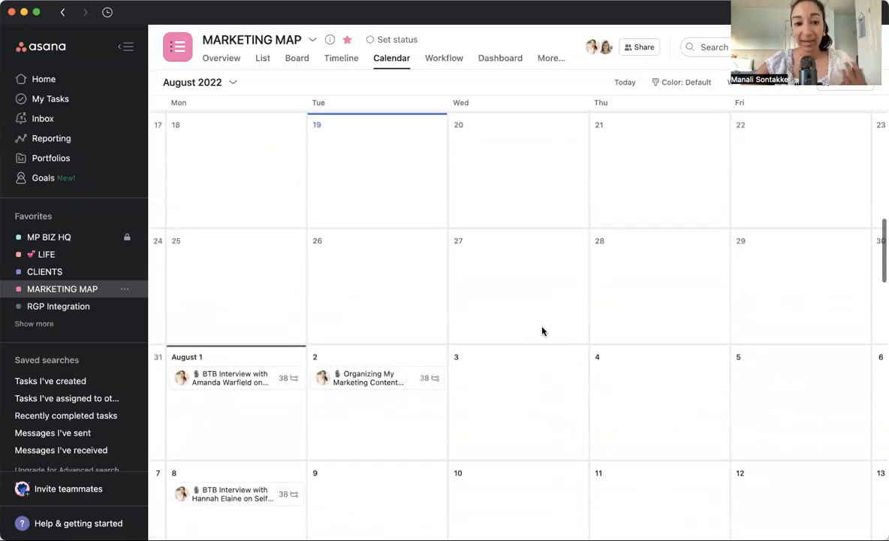
scroll(542, 331, up, 10)
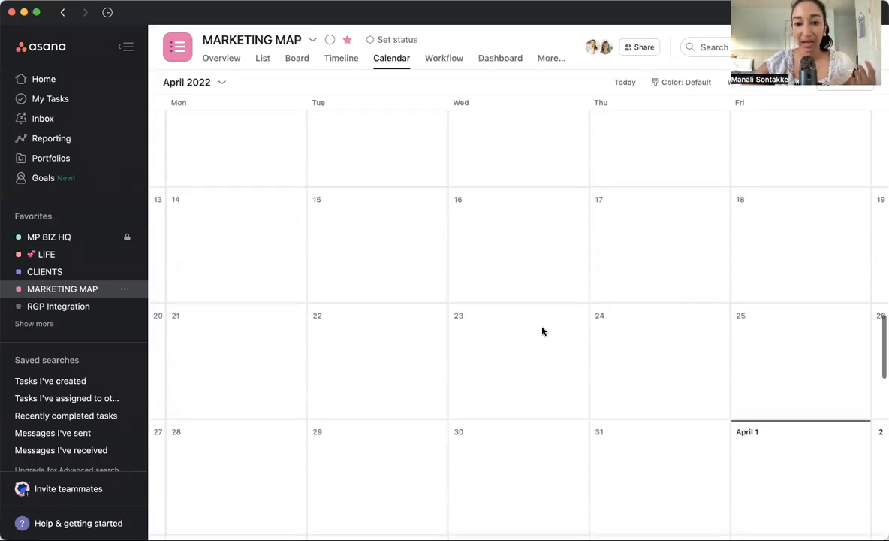
scroll(542, 330, up, 5)
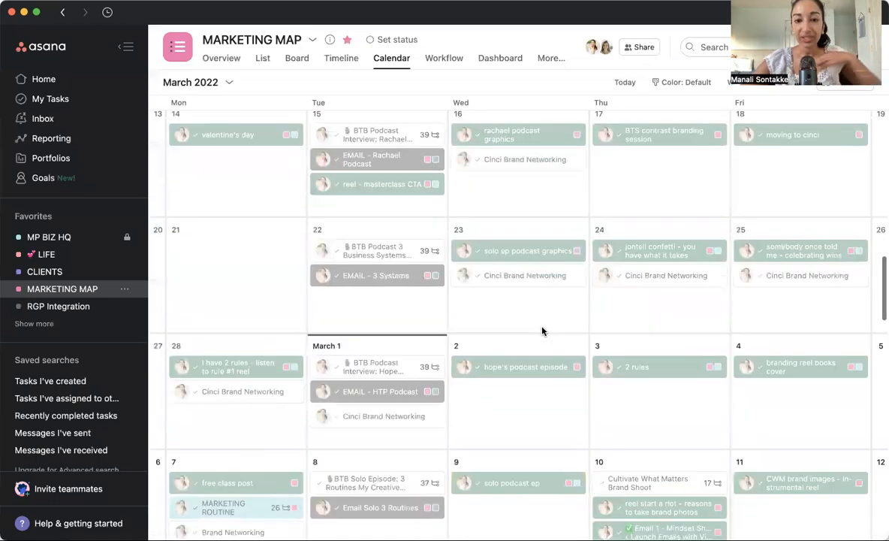
scroll(542, 330, down, 1)
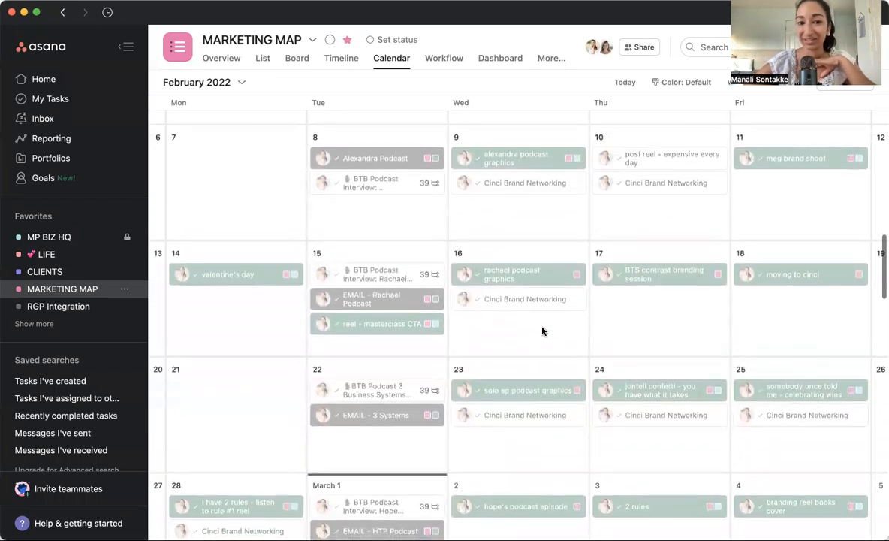
click(369, 183)
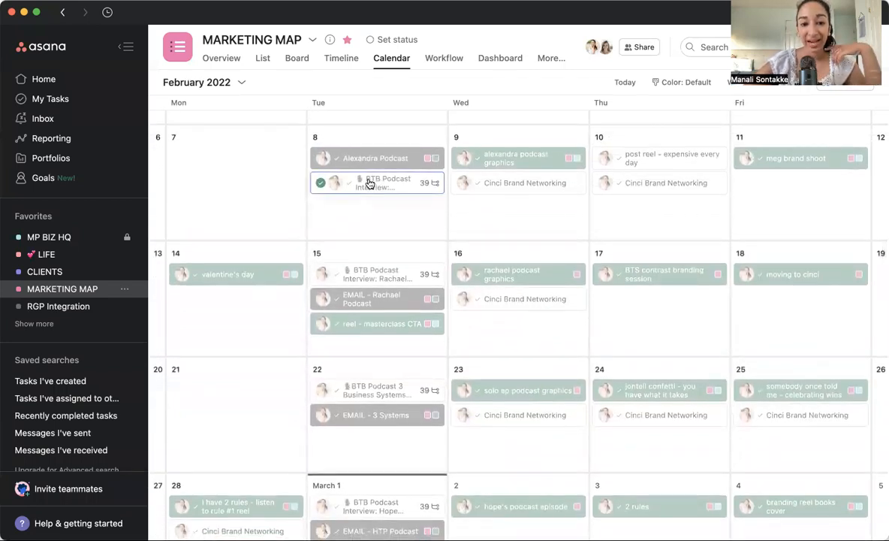
click(372, 269)
scroll(374, 282, down, 4)
click(375, 286)
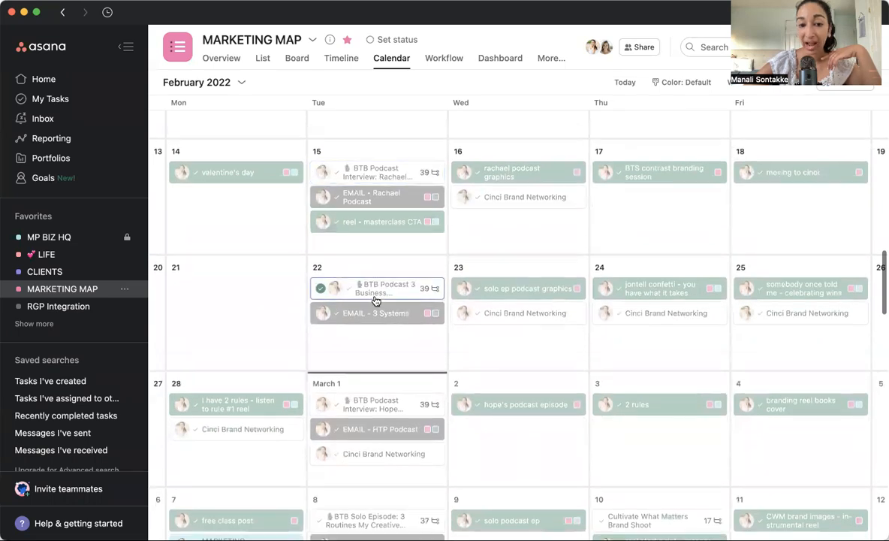
scroll(377, 290, up, 5)
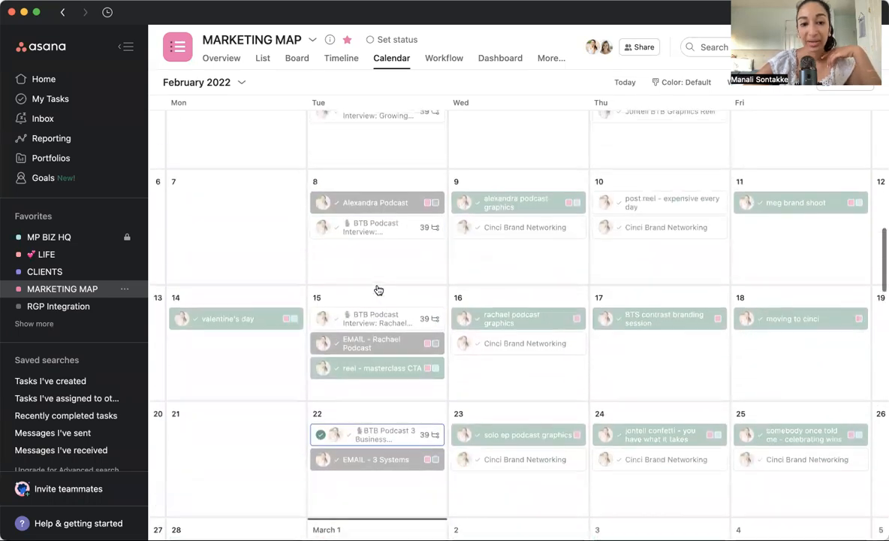
Open the February 8 podcast email task and highlight the full email text in its description.
click(392, 207)
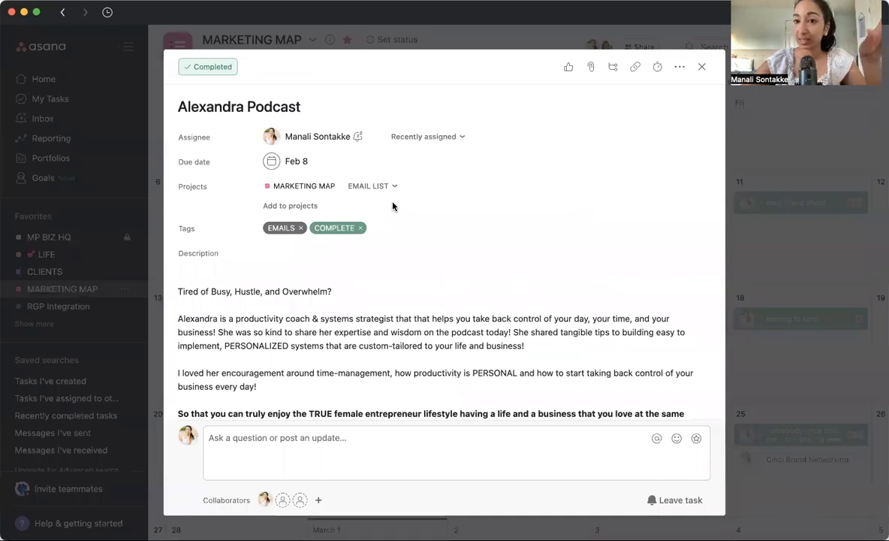
scroll(392, 203, down, 5)
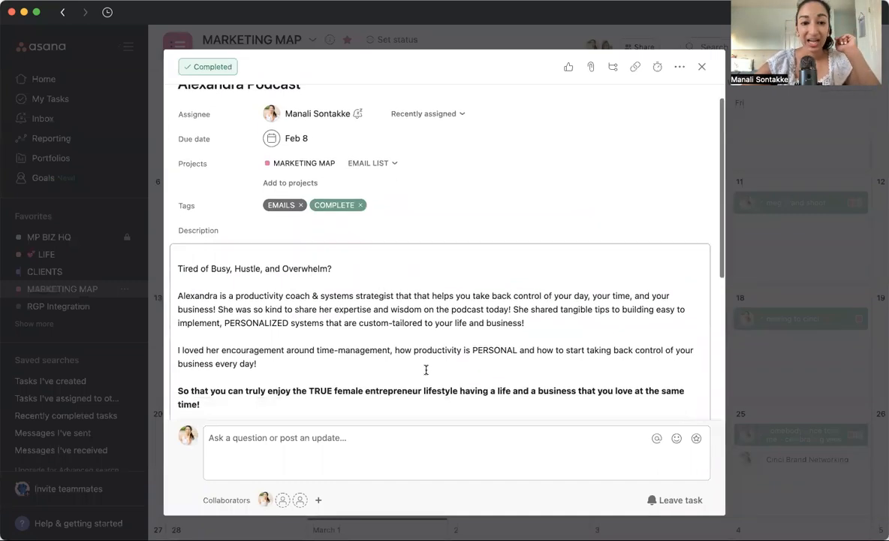
scroll(383, 257, up, 3)
click(383, 258)
scroll(183, 225, down, 2)
drag(179, 167, 389, 361)
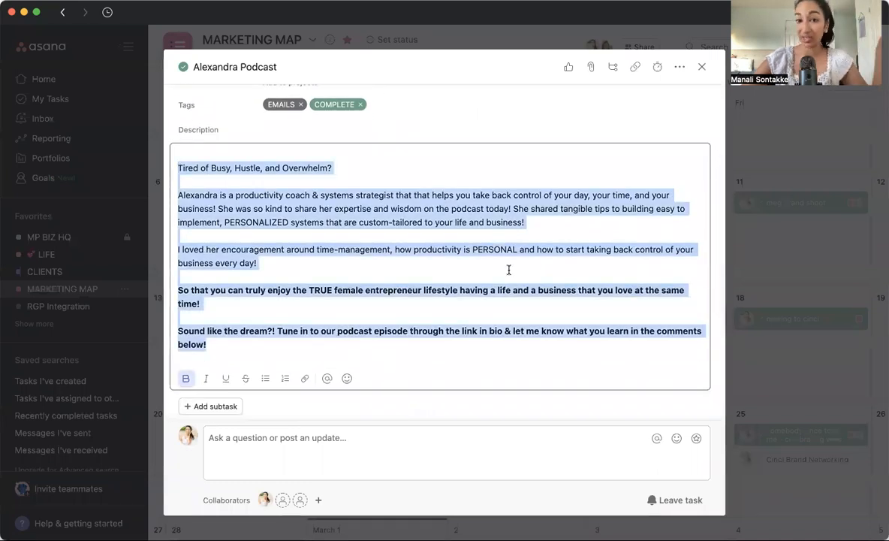
Deselect the email text, examine the February 8 task's EMAILS and COMPLETE tags, and close the task.
click(513, 235)
click(508, 93)
scroll(508, 97, up, 2)
scroll(508, 96, up, 1)
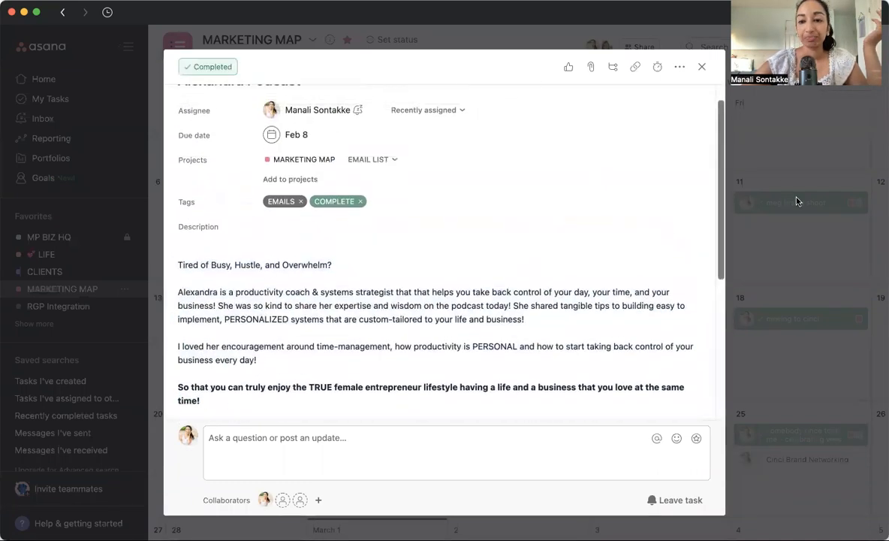
click(797, 201)
click(339, 203)
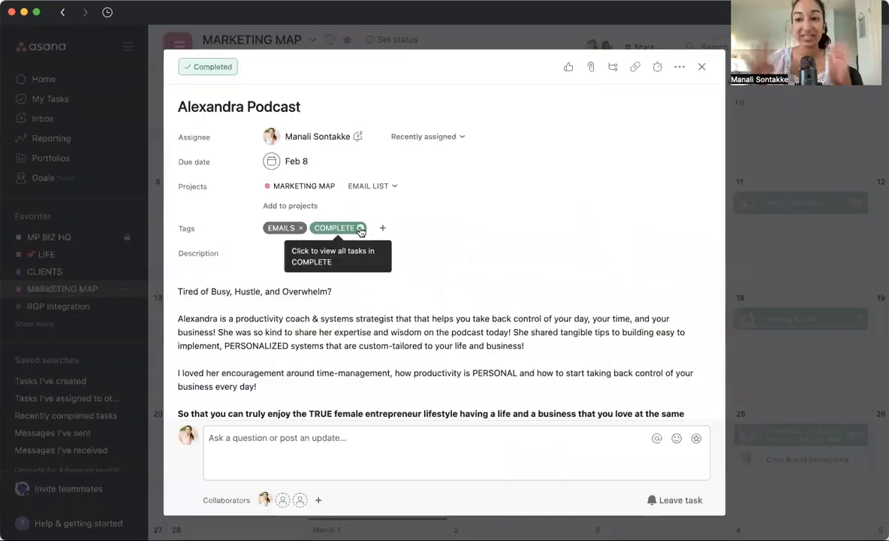
click(756, 263)
Delete the extra blank line below CREATIVE ENTREPRENEURS! in the February 9 podcast graphics task's description.
click(508, 209)
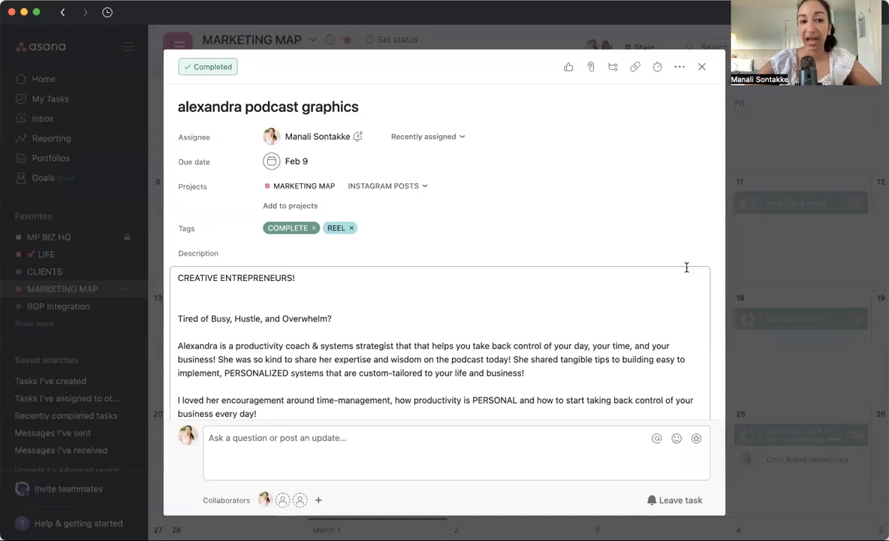
scroll(544, 315, down, 3)
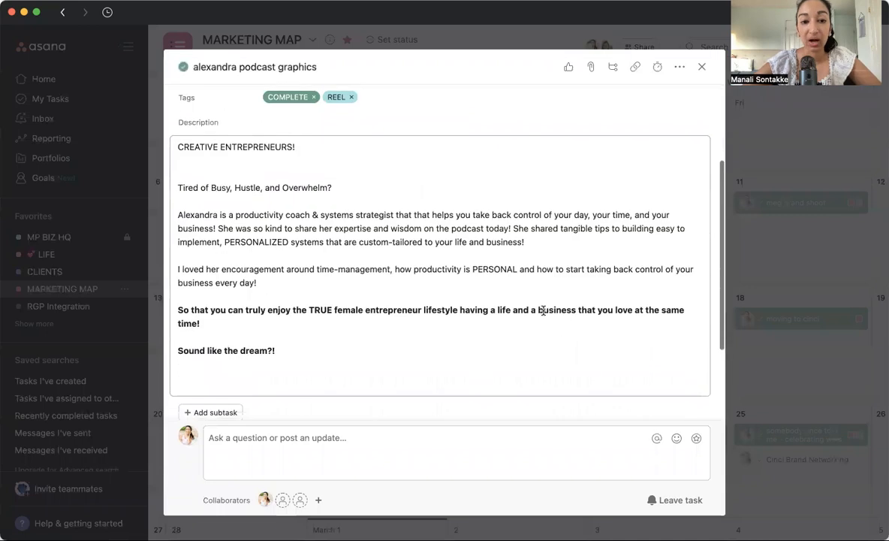
click(325, 161)
key(BackSpace)
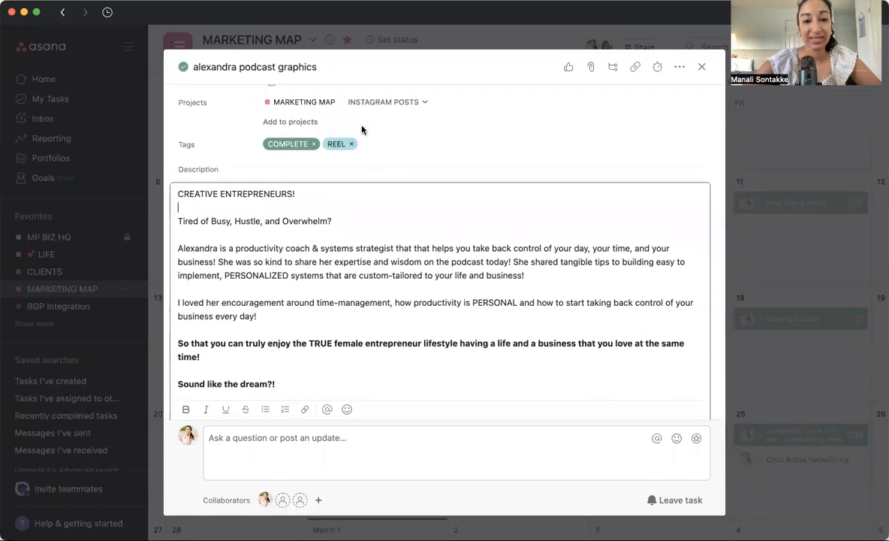
Highlight the full caption in the February 9 podcast graphics task, then close the task.
drag(175, 195, 448, 388)
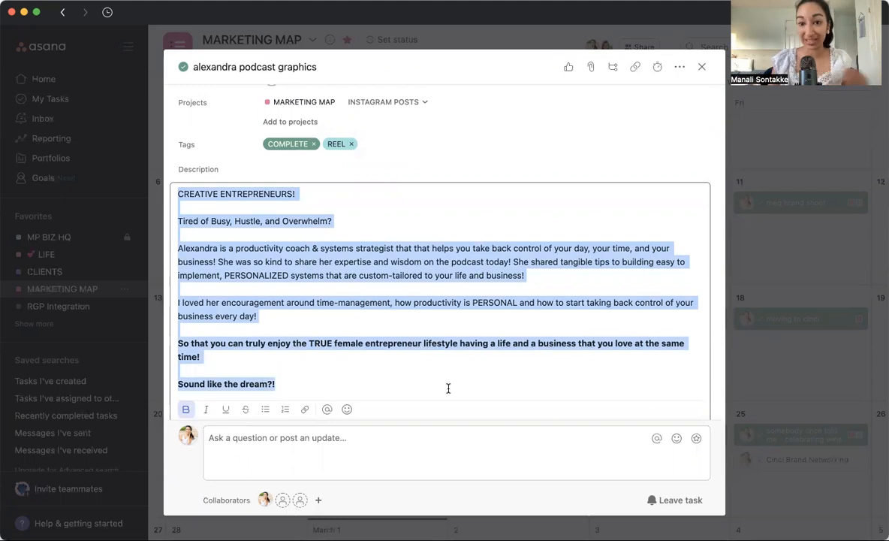
scroll(449, 388, up, 2)
click(518, 216)
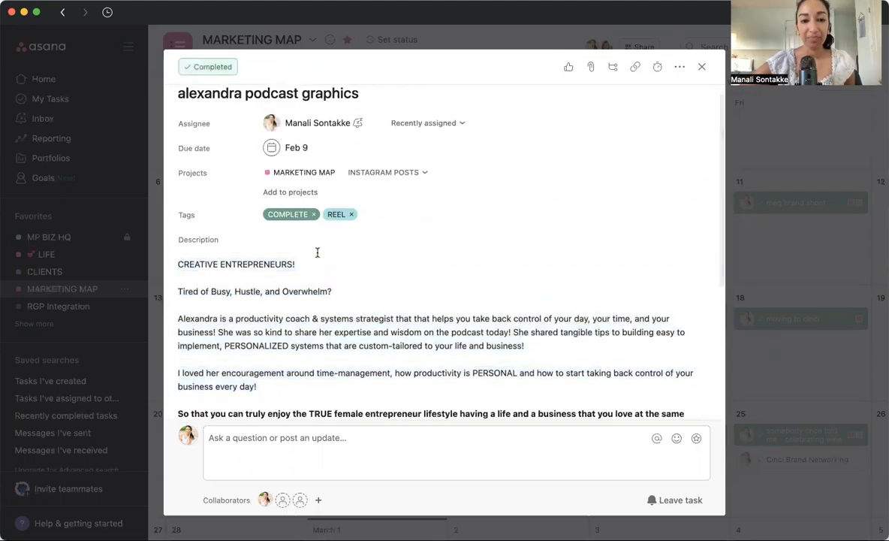
click(775, 241)
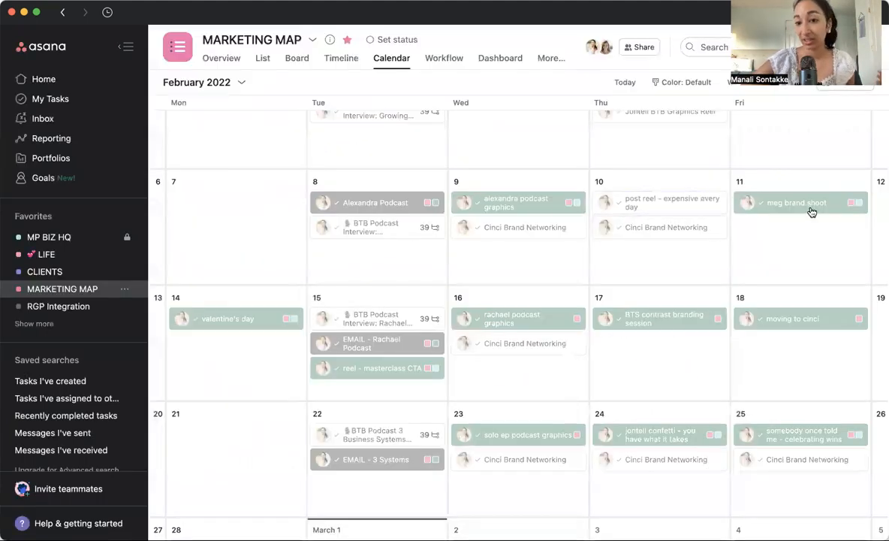
Replace the COMPLETE tag on the February 11 brand shoot task with NEED IMG + CAP.
click(808, 204)
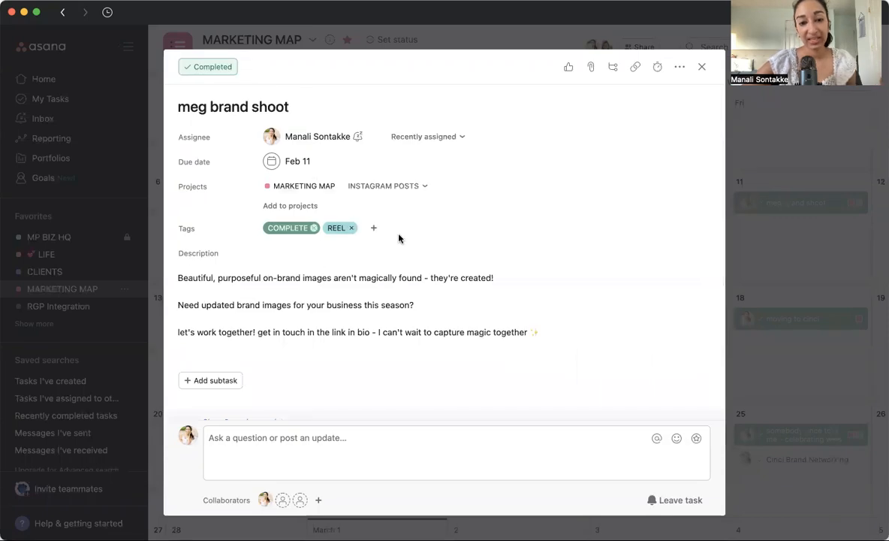
click(314, 230)
click(314, 227)
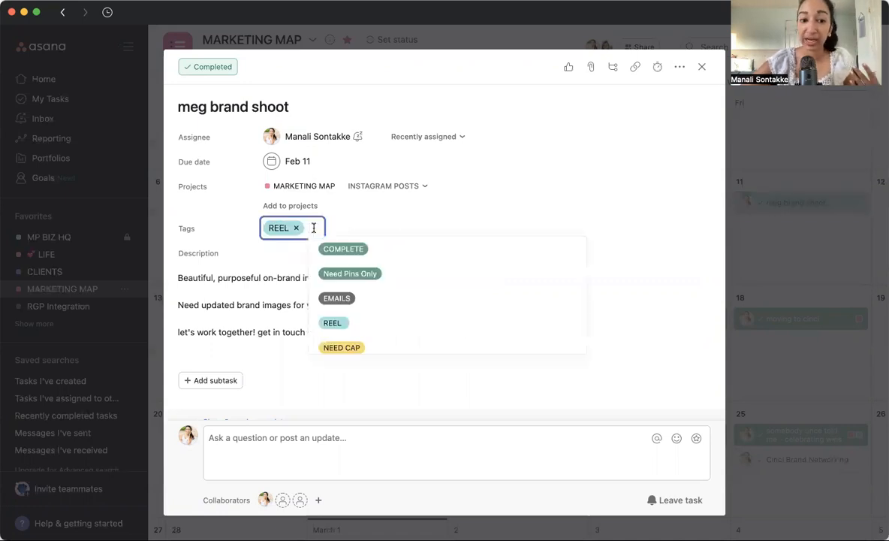
scroll(399, 336, down, 5)
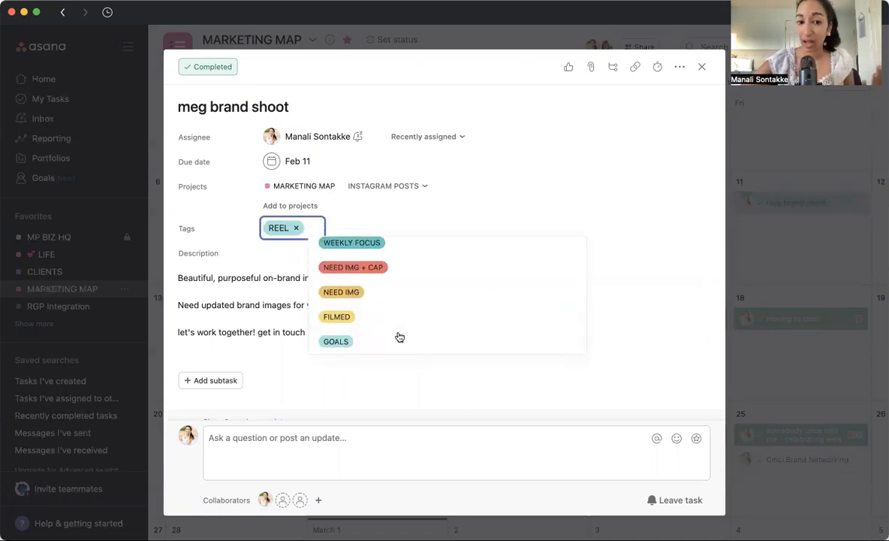
click(410, 268)
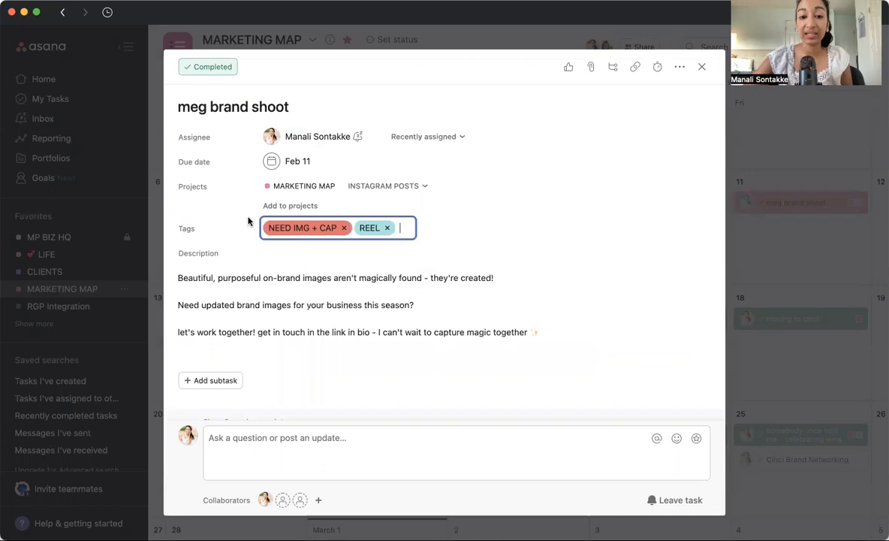
click(389, 259)
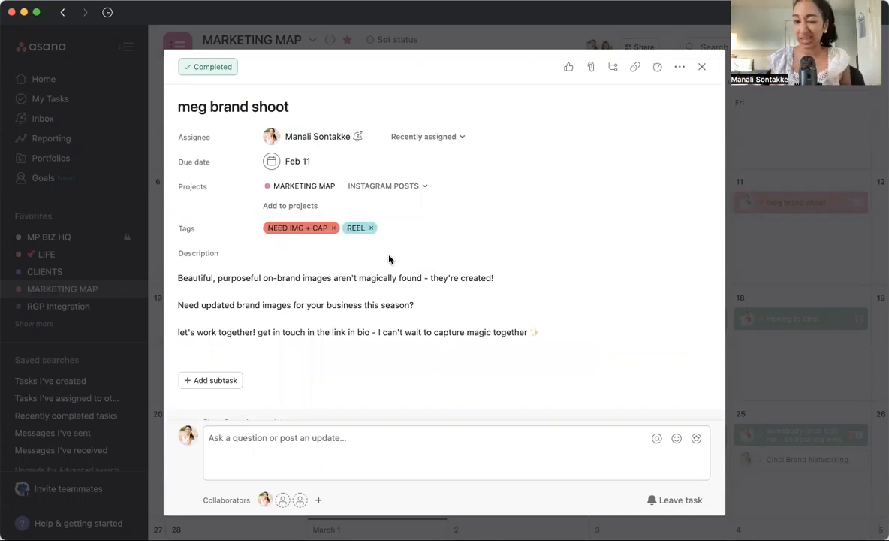
Remove the NEED IMG + CAP tag from the February 11 brand shoot task, examine the available tags, and close the task.
click(333, 227)
click(308, 227)
scroll(361, 274, down, 3)
scroll(363, 274, up, 1)
scroll(363, 274, down, 3)
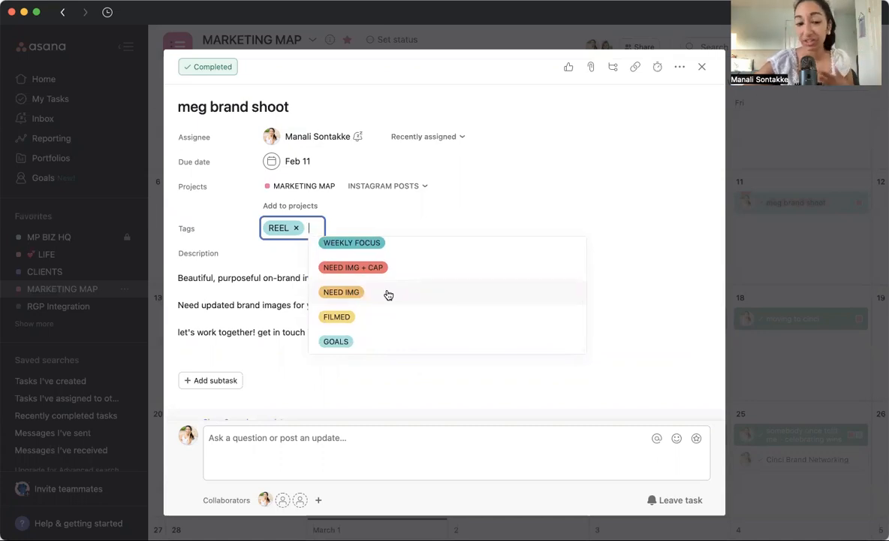
scroll(388, 294, up, 3)
scroll(389, 294, down, 1)
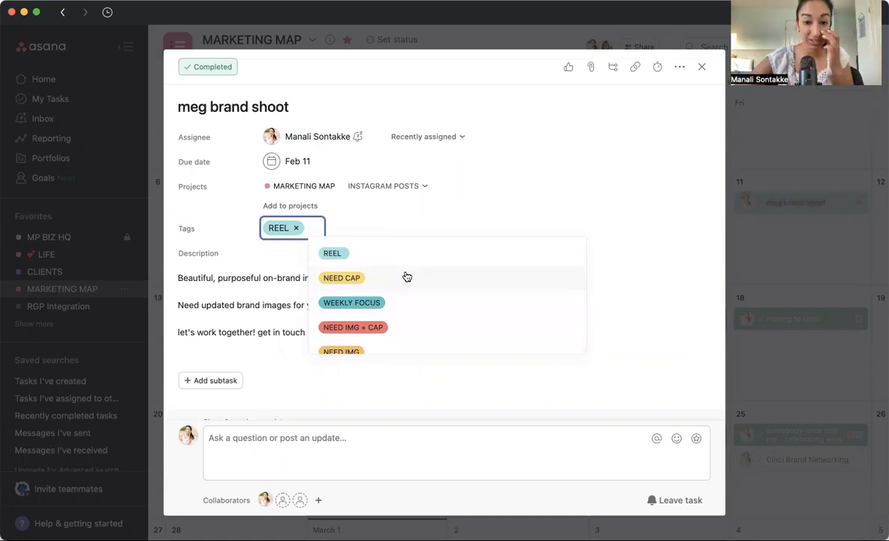
scroll(407, 277, down, 2)
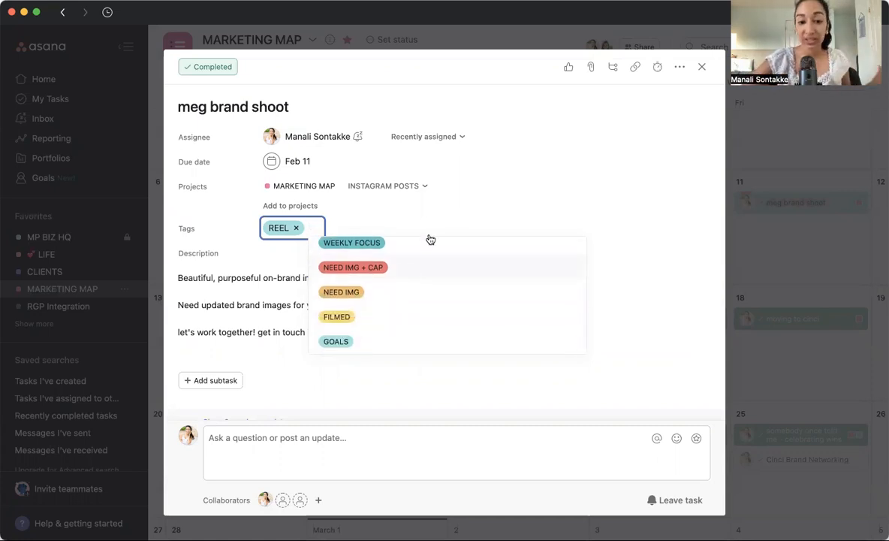
scroll(484, 285, up, 3)
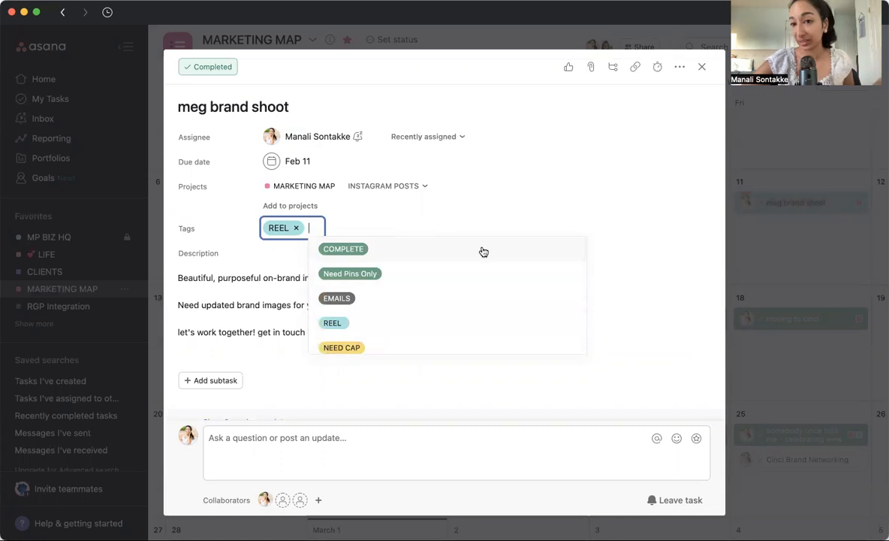
click(593, 178)
click(851, 203)
Replace the COMPLETE tag on the February 23 solo ep podcast graphics task with NEED IMG + CAP and close the task.
scroll(837, 225, down, 3)
scroll(837, 224, up, 2)
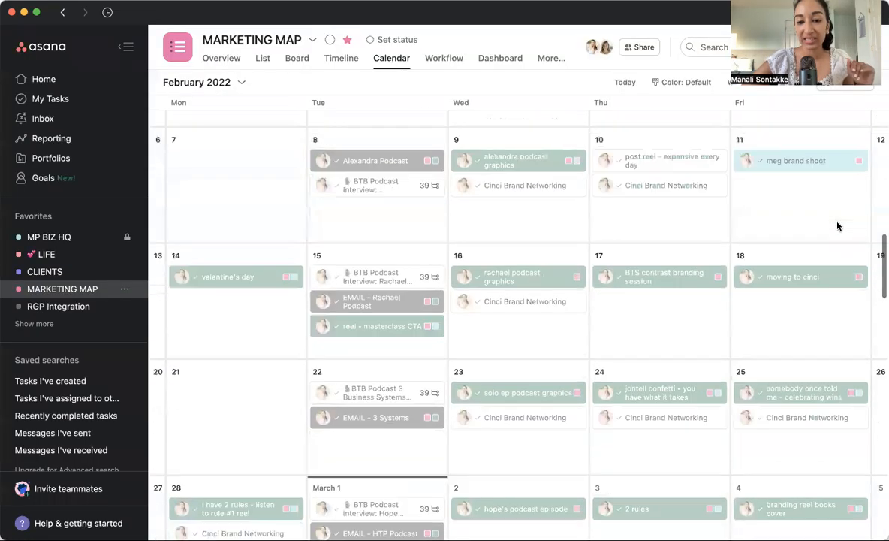
scroll(838, 226, down, 3)
click(540, 244)
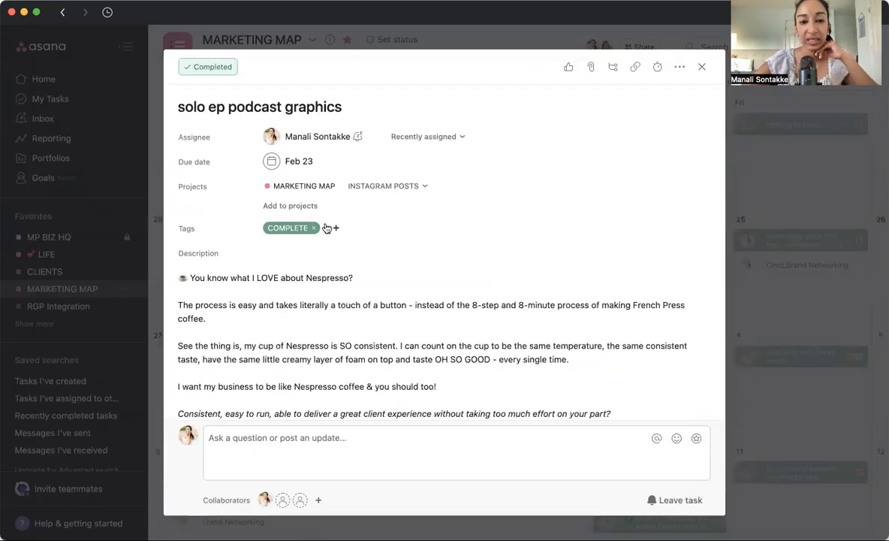
click(314, 227)
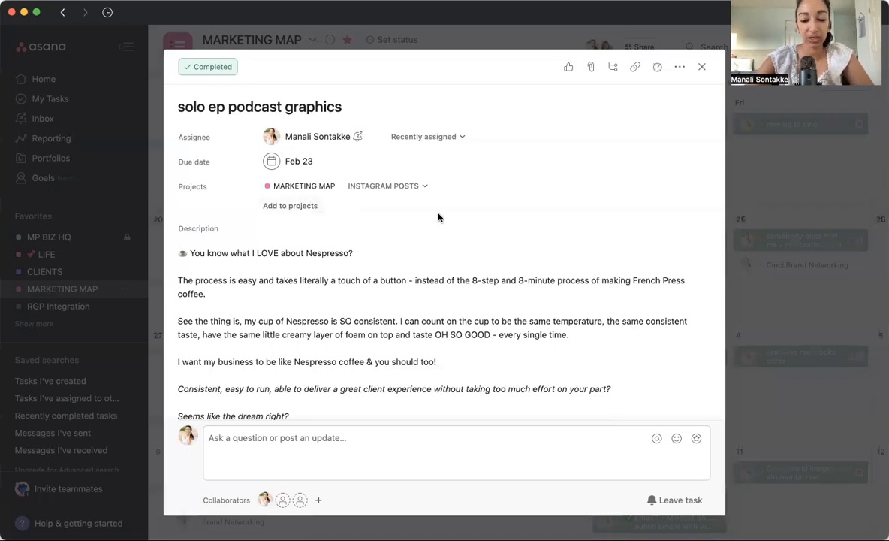
key(Tab+t)
click(407, 251)
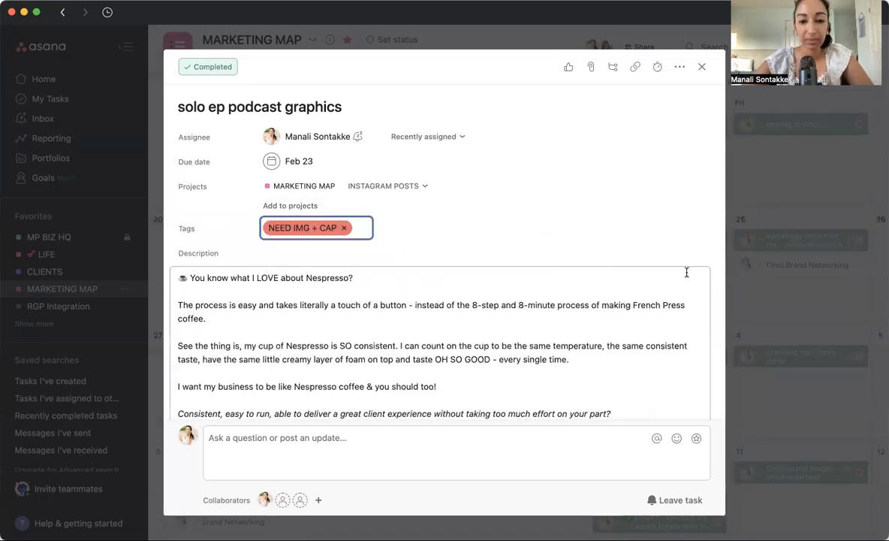
click(471, 306)
text(a)
key(BackSpace)
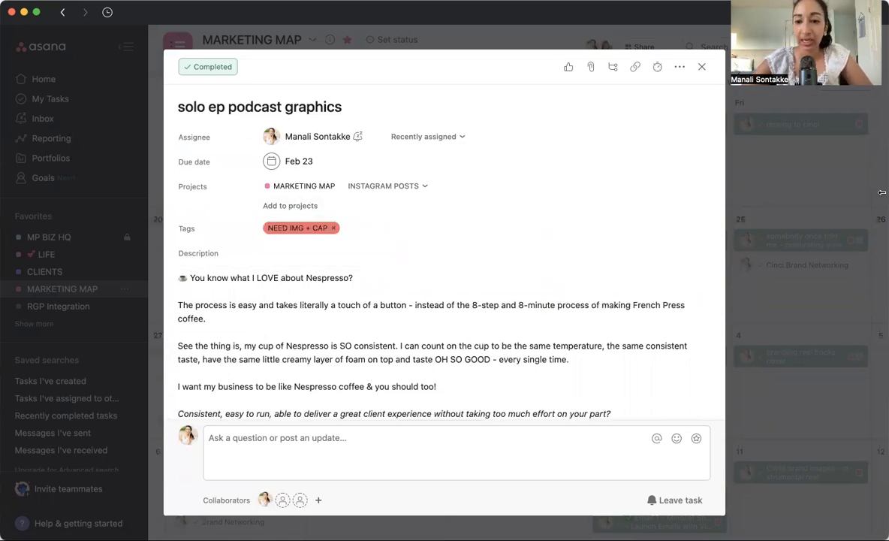
key(Escape)
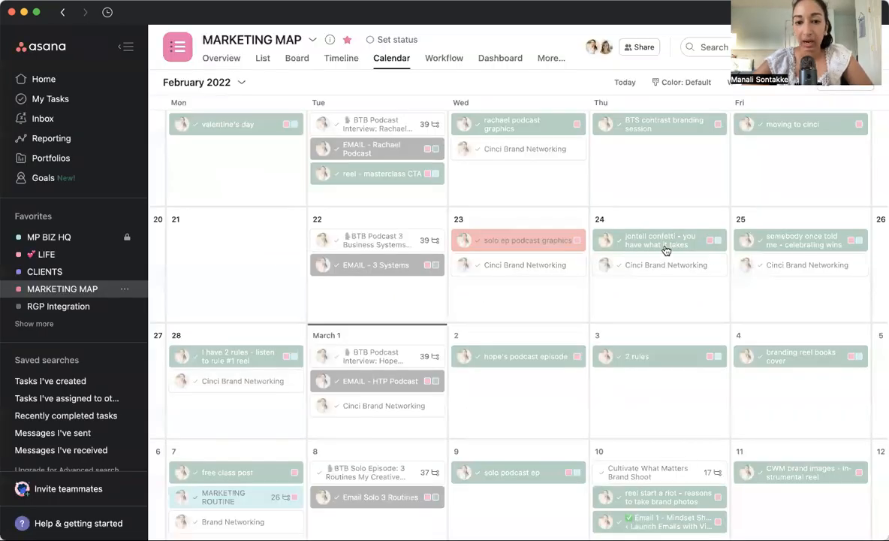
Replace the COMPLETE tag on the February 25 celebrating wins task with NEED CAP, then close the task and the blank new task draft.
click(802, 242)
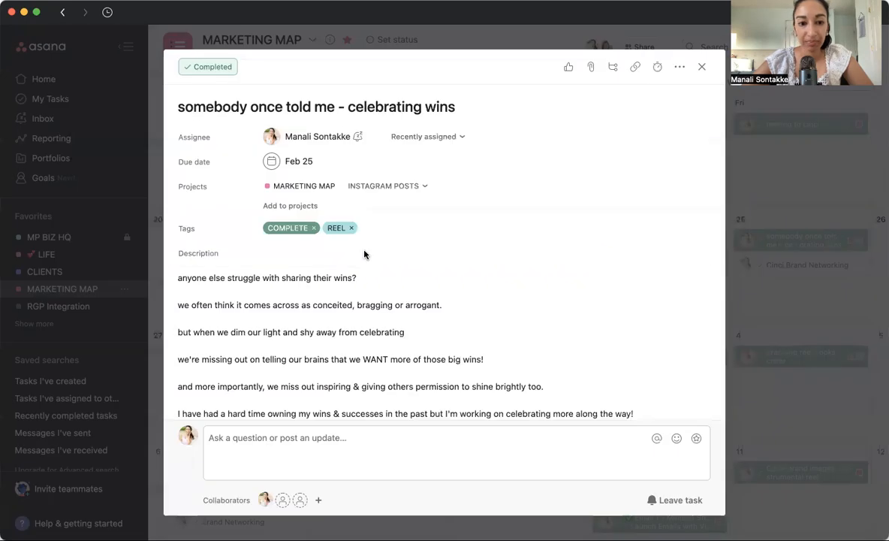
click(314, 228)
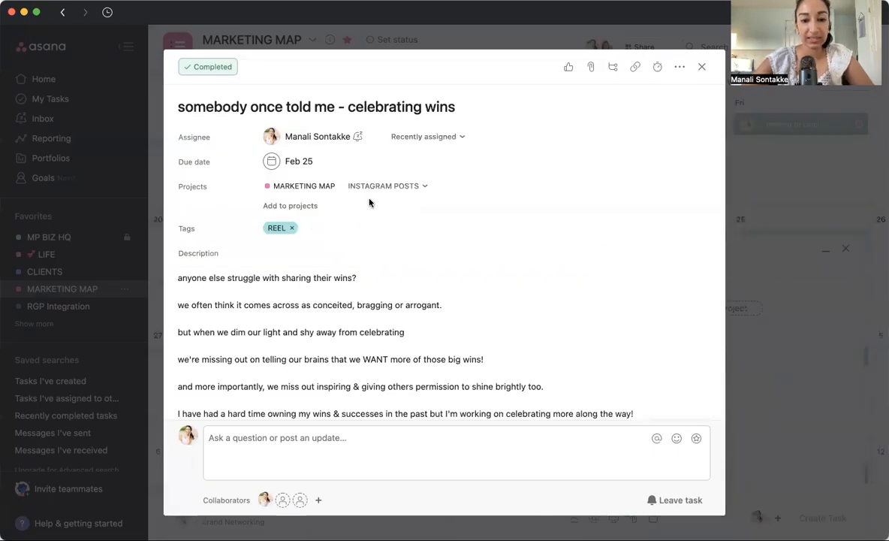
click(307, 227)
scroll(410, 260, down, 2)
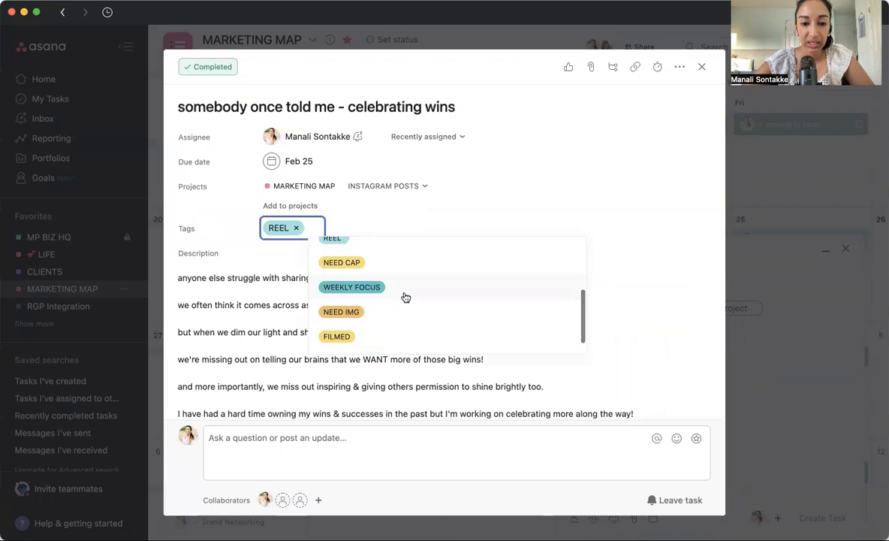
click(404, 264)
click(750, 166)
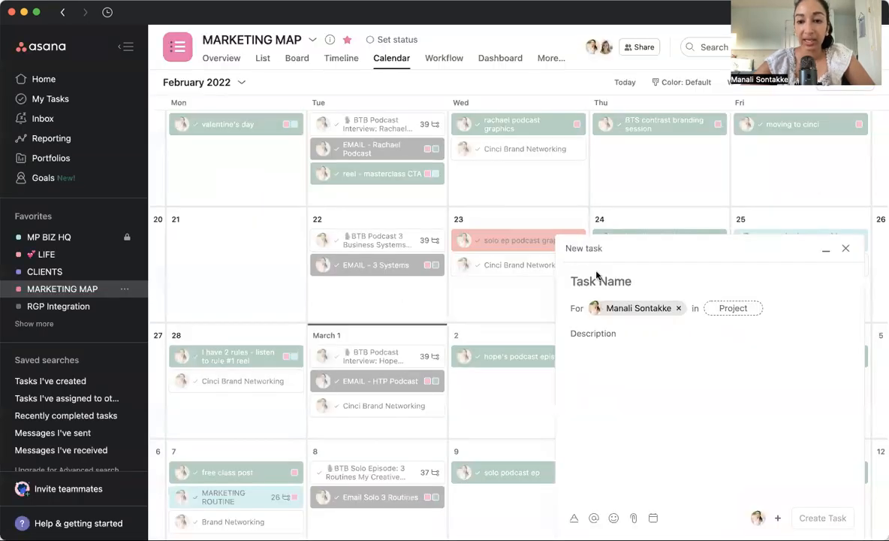
click(845, 248)
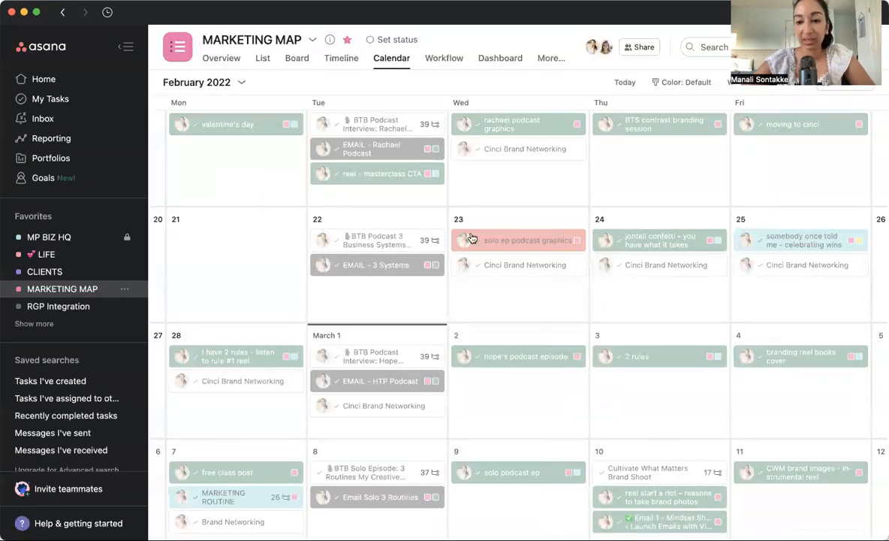
Remove the REEL tag from the February 25 celebrating wins task and close the task.
click(756, 240)
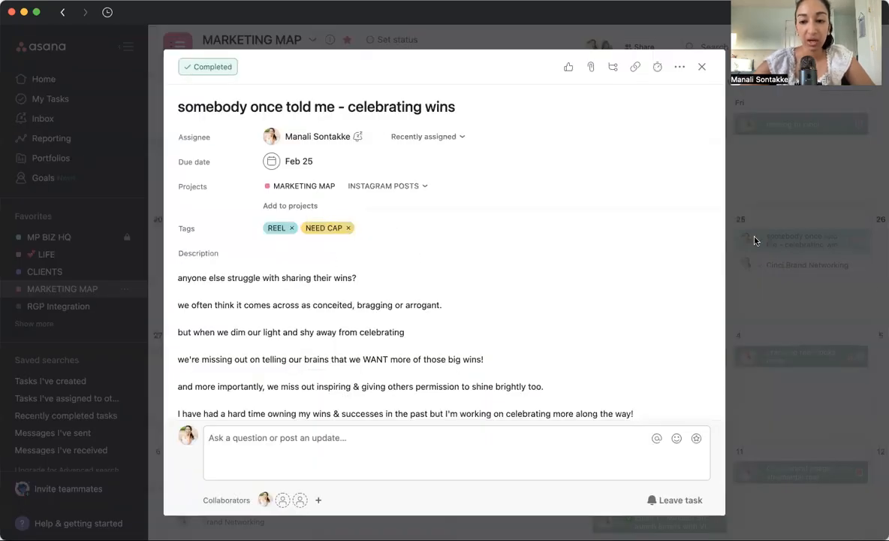
key(Escape)
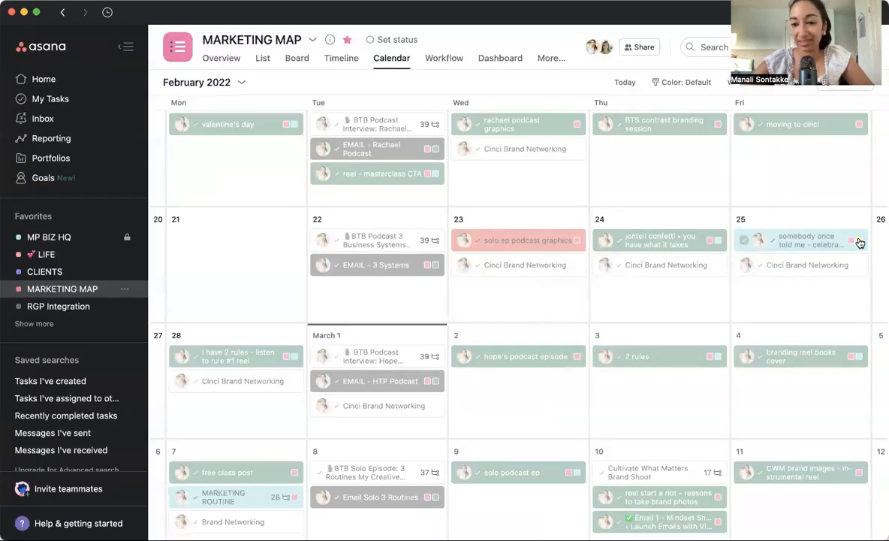
click(755, 240)
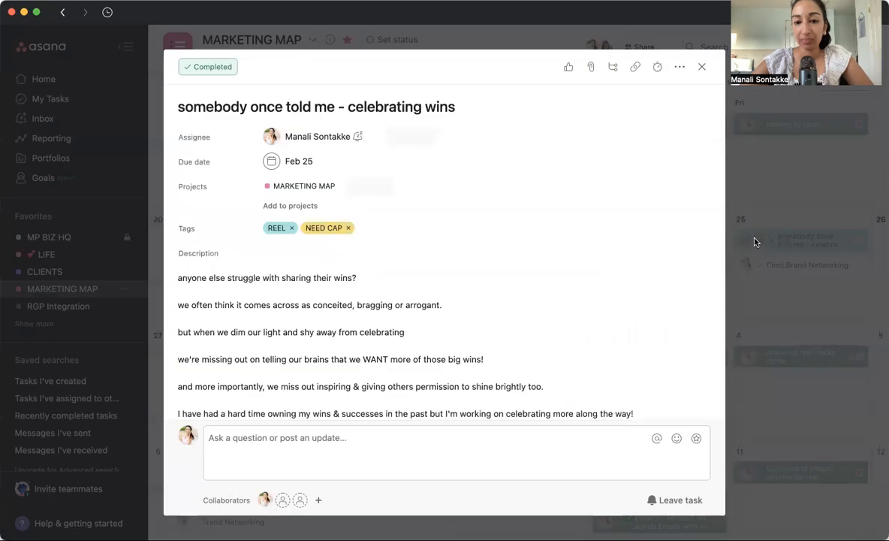
click(291, 228)
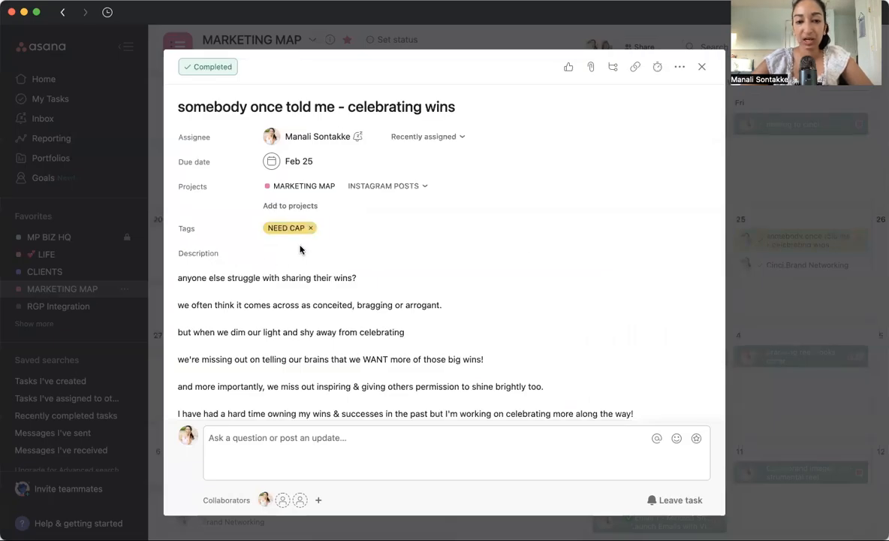
key(Escape)
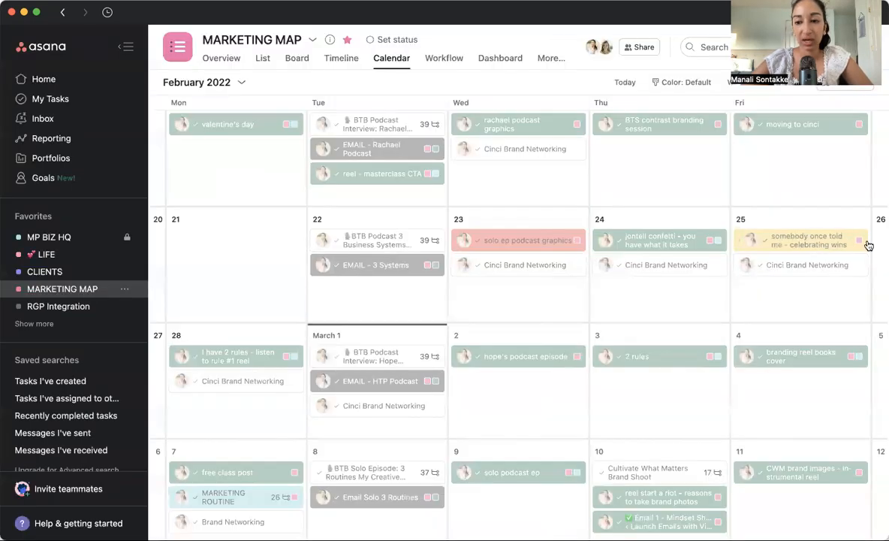
Examine the February 23 solo ep podcast graphics task and the February 25 celebrating wins task, closing each one.
click(511, 246)
scroll(425, 249, down, 5)
click(425, 243)
drag(294, 178, 520, 338)
click(518, 338)
click(841, 281)
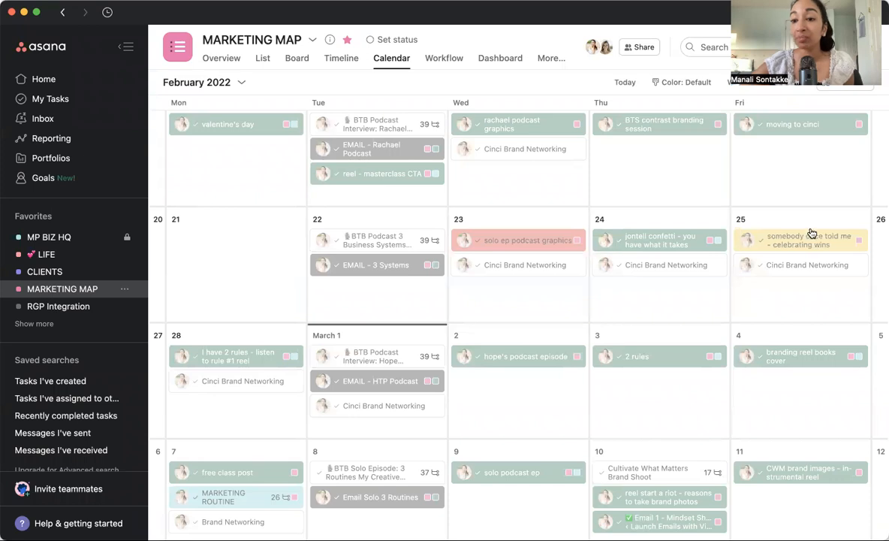
click(814, 235)
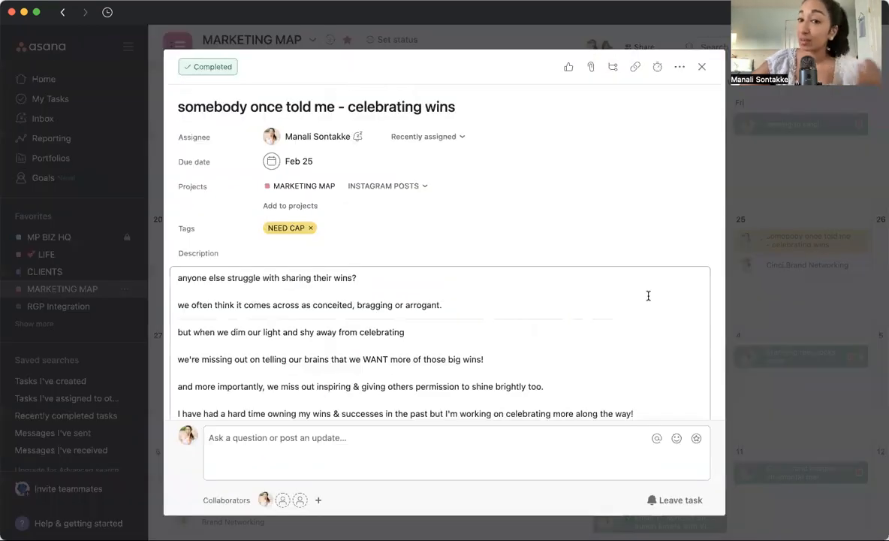
click(791, 191)
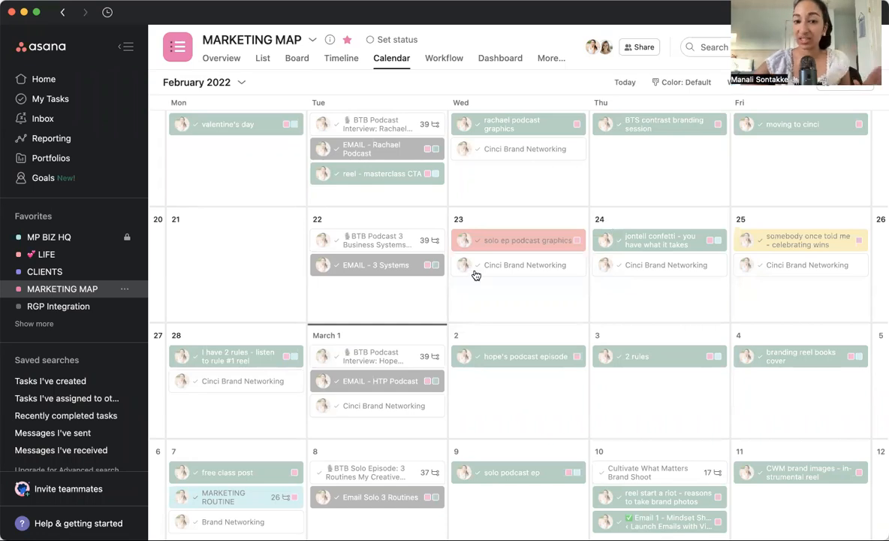
Replace the NEED IMG + CAP tag on the February 23 solo ep podcast graphics task with COMPLETE and close the task.
scroll(456, 303, down, 3)
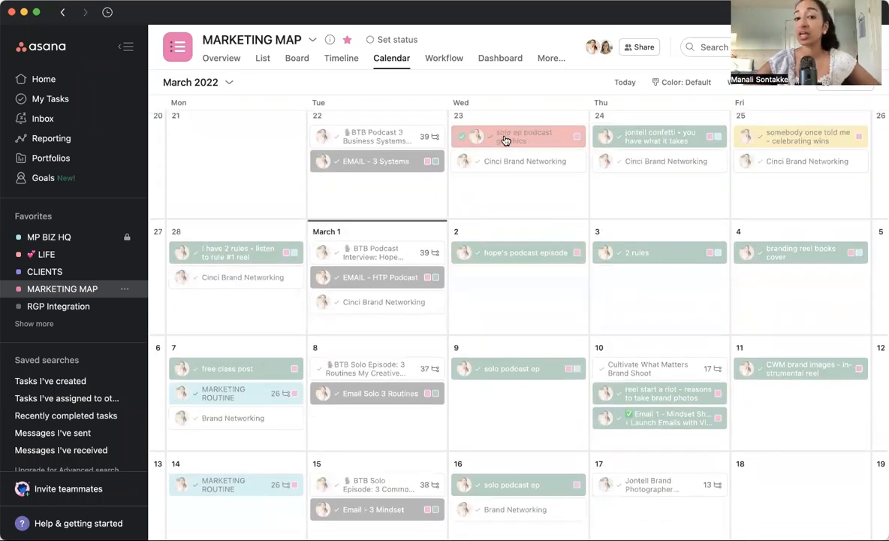
click(508, 135)
click(334, 228)
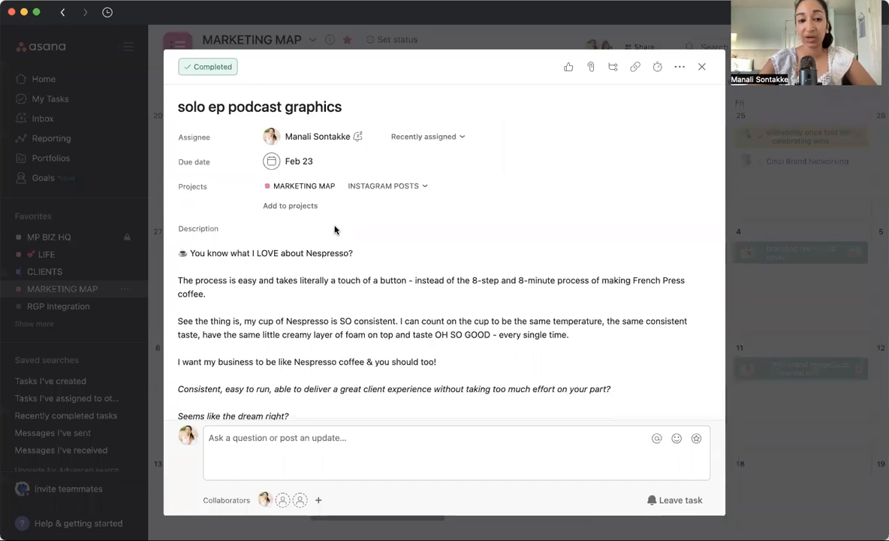
text(comp)
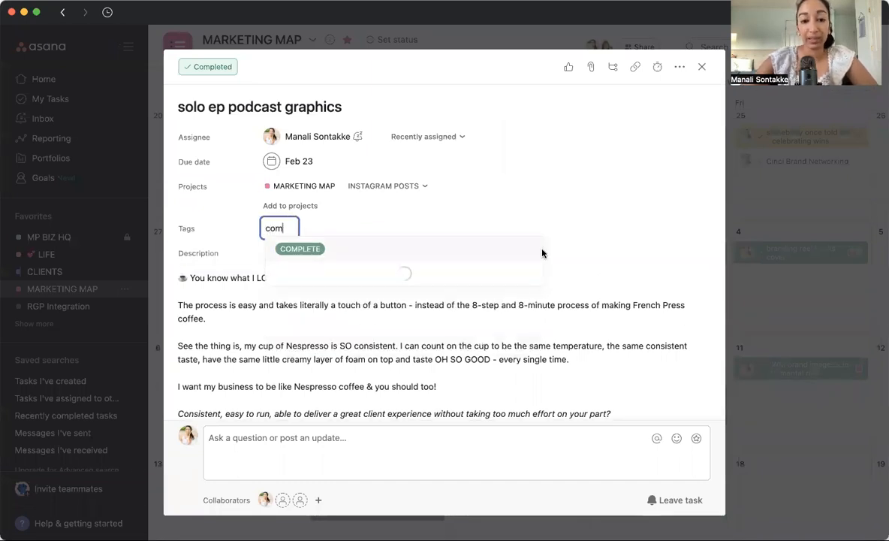
key(Return)
click(788, 224)
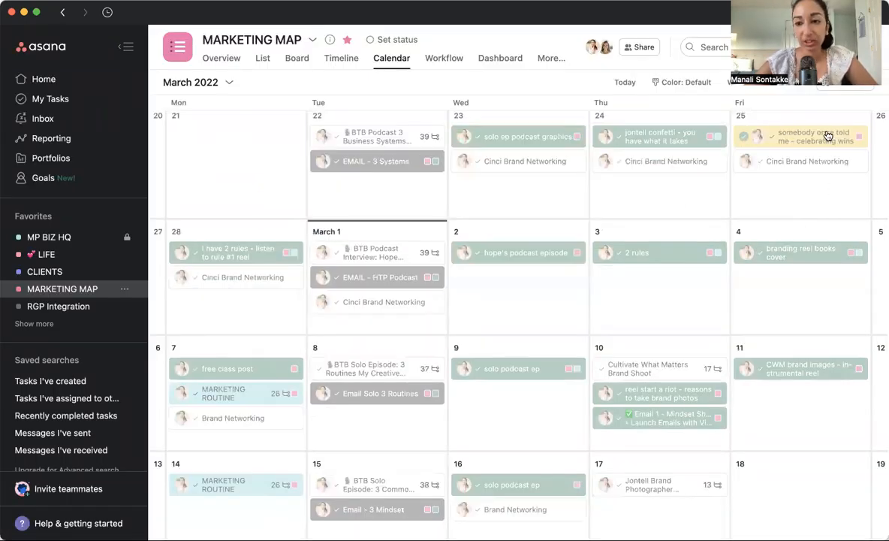
Replace the NEED CAP tag on the February 25 celebrating wins task with COMPLETE and close the task.
click(772, 137)
click(312, 231)
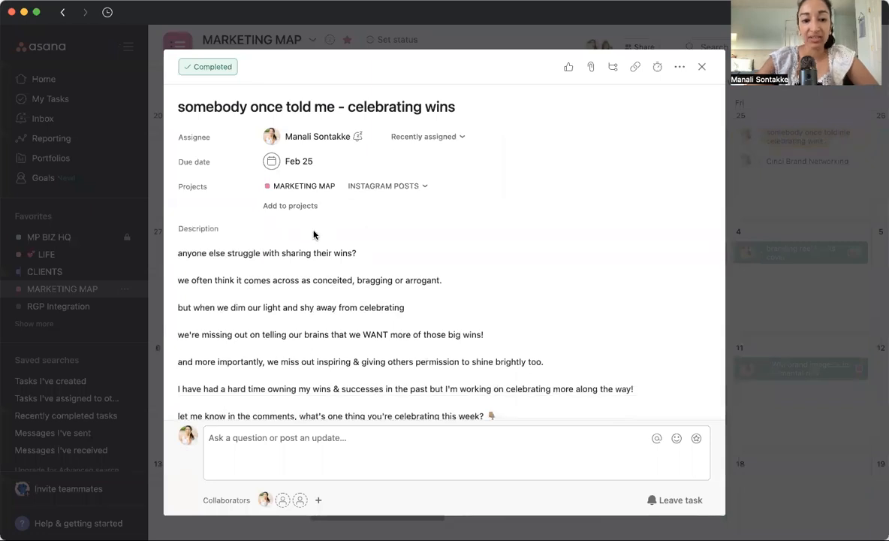
key(Tab+t)
text(com)
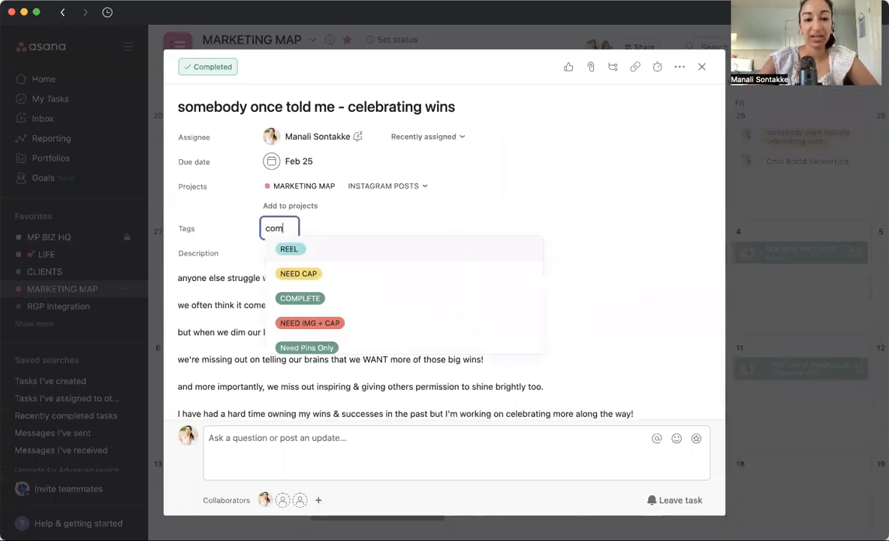
click(377, 252)
click(818, 201)
Look through the content scheduled in the calendar from March to May 2022.
scroll(788, 211, down, 5)
scroll(788, 212, down, 10)
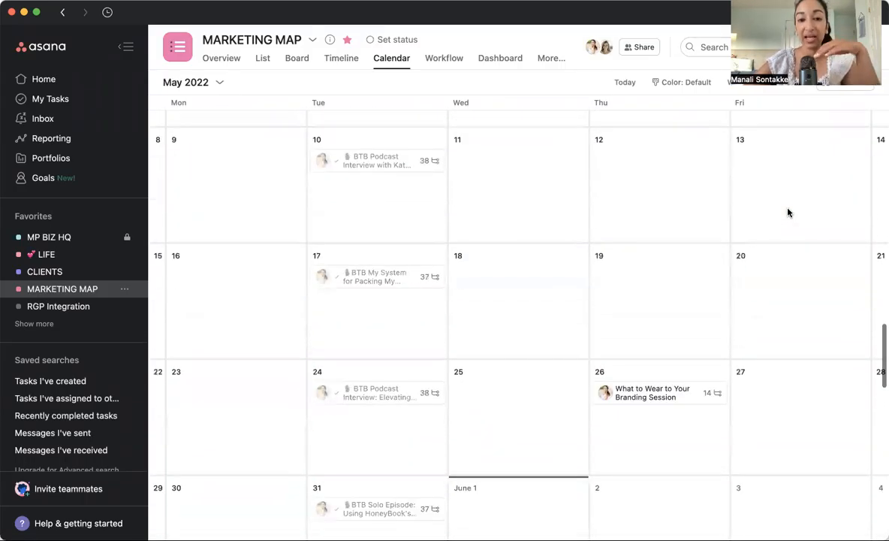
scroll(788, 213, up, 1)
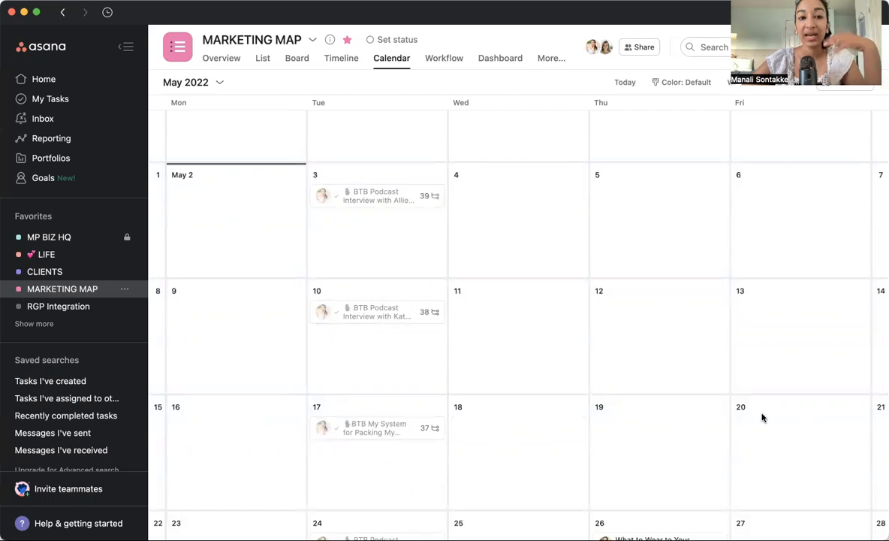
scroll(717, 392, up, 10)
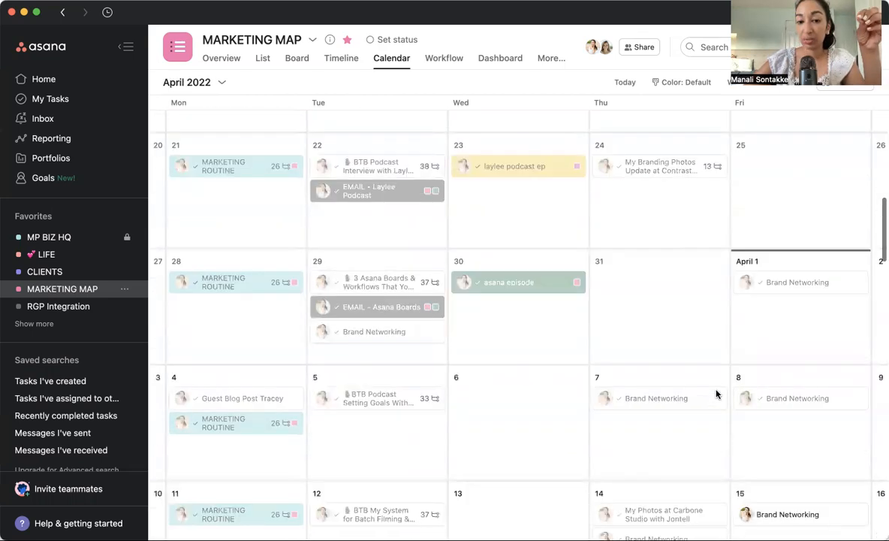
scroll(716, 393, up, 4)
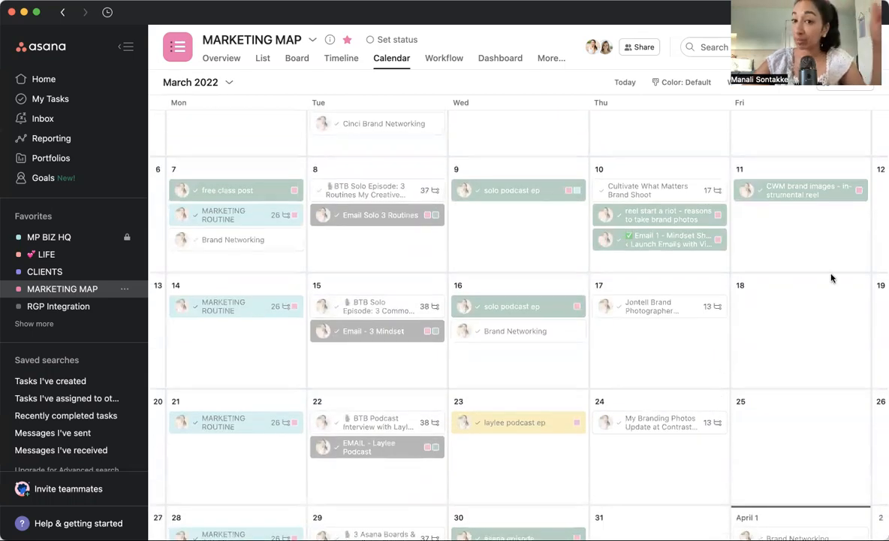
scroll(647, 384, down, 4)
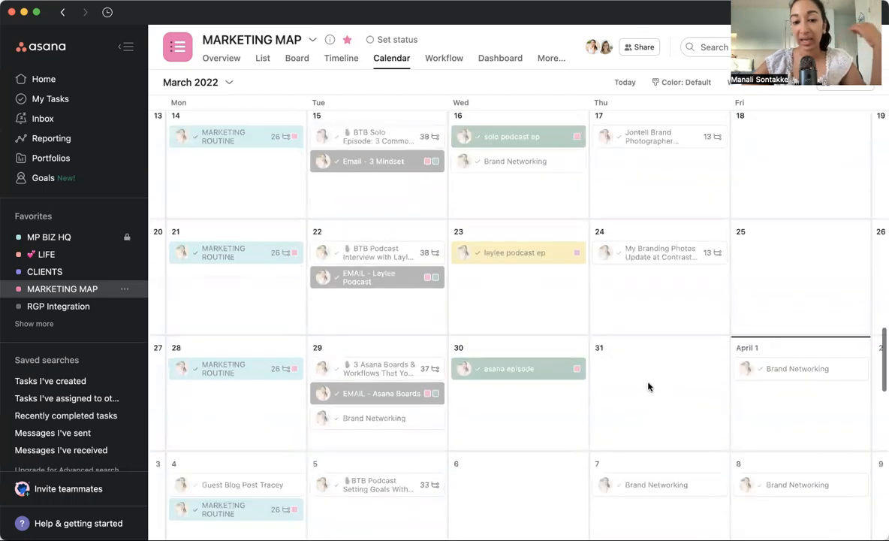
scroll(649, 386, up, 2)
scroll(649, 386, up, 1)
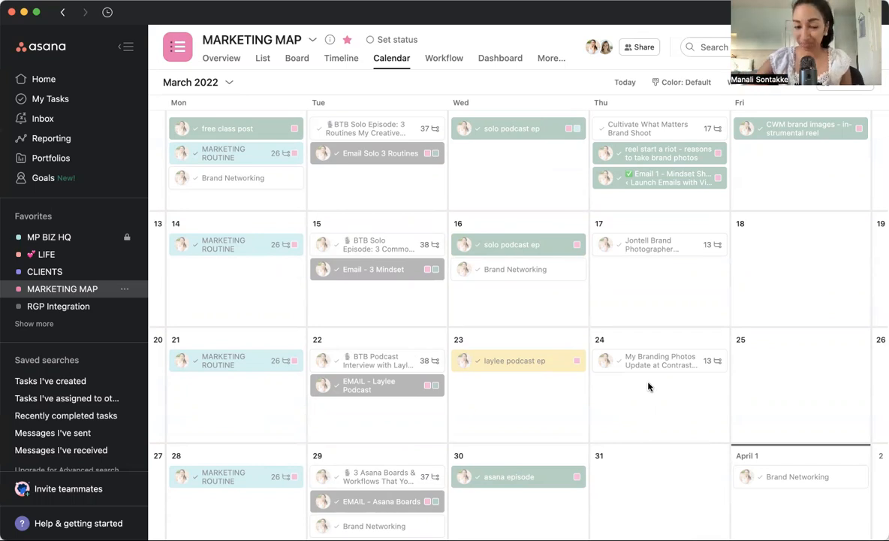
scroll(648, 386, down, 3)
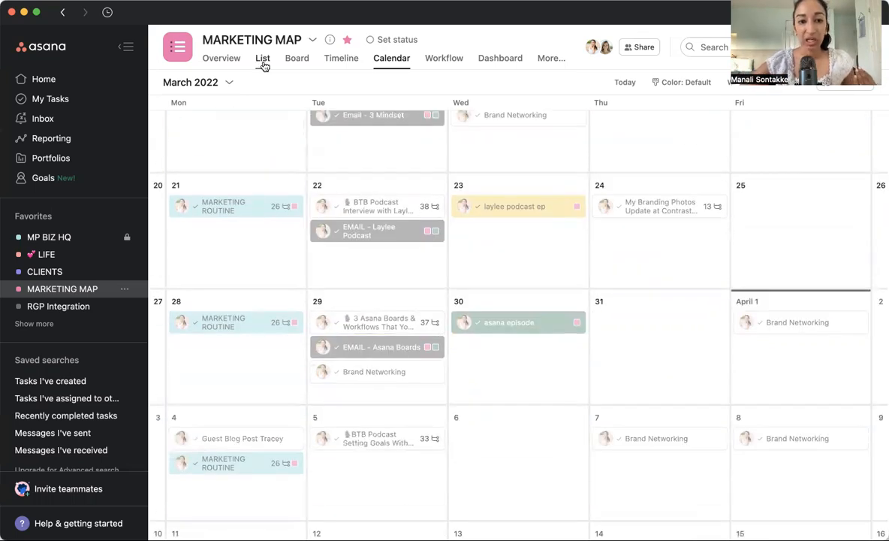
Switch the project to the list view and look through its task sections, including INFO / TO DO and TEMPLATES.
click(262, 64)
scroll(397, 344, down, 10)
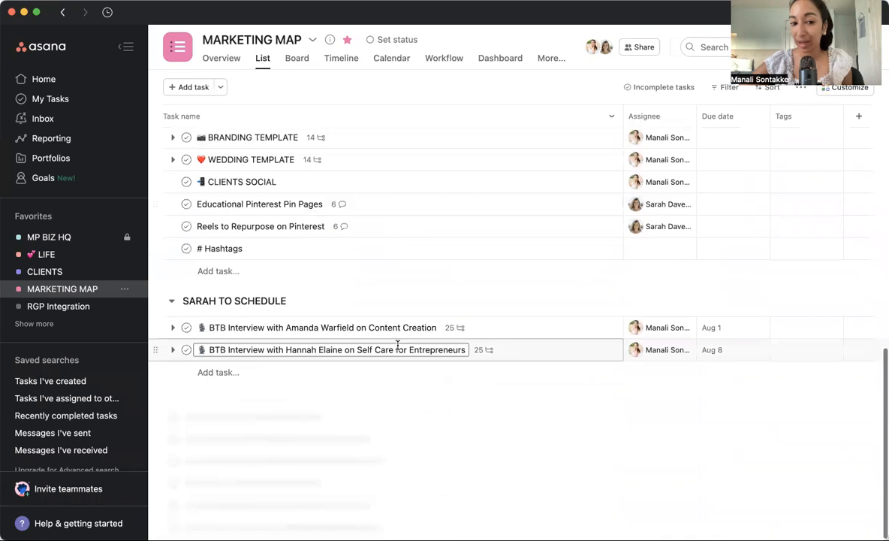
scroll(398, 347, down, 4)
scroll(397, 347, up, 10)
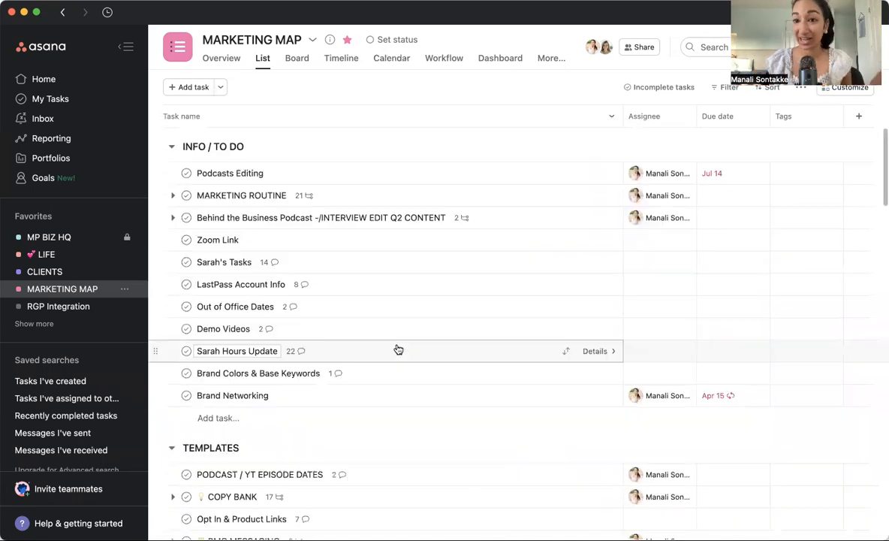